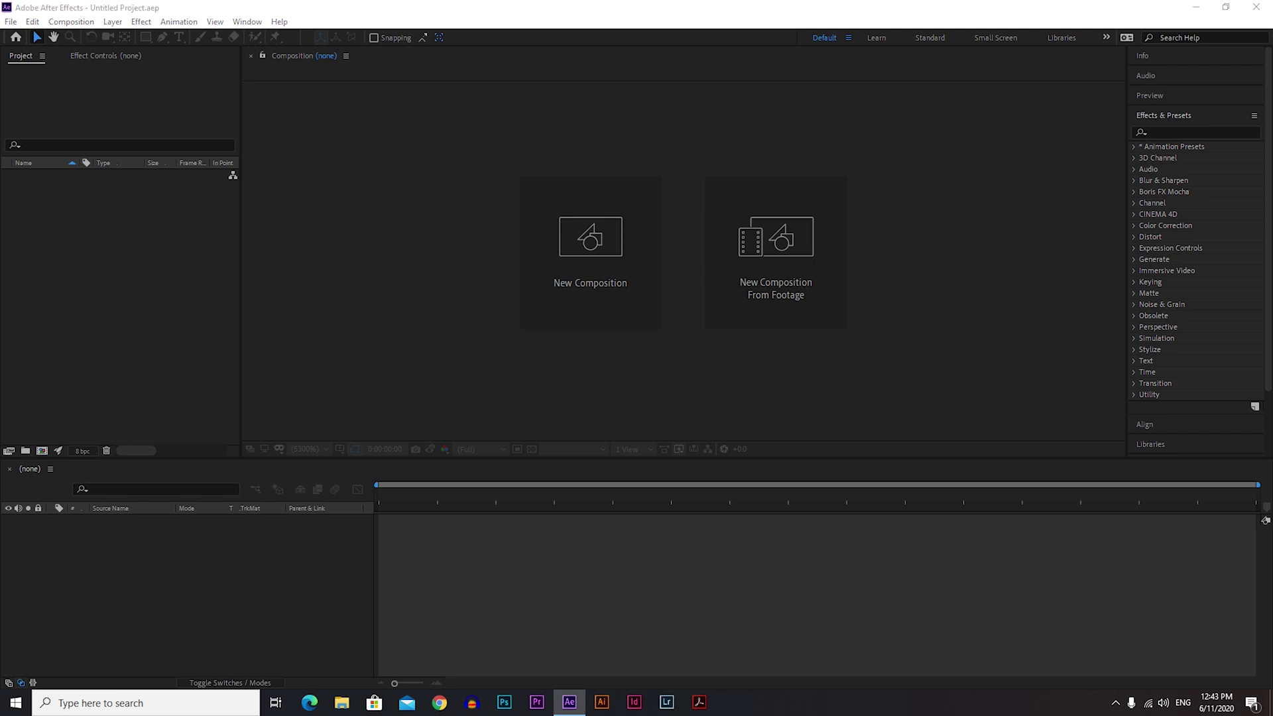
Import On Picture.jpg, build a composition from it, and import Hologram.jpg
drag(137, 218, 136, 220)
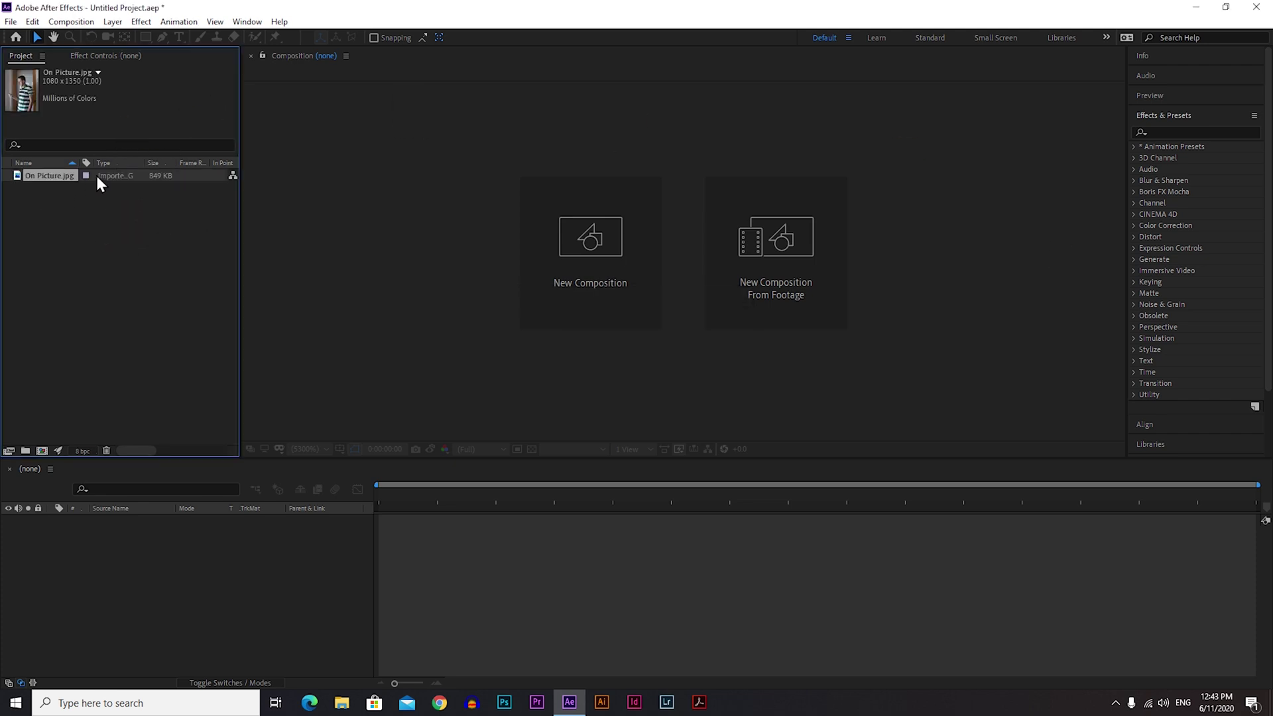
click(101, 57)
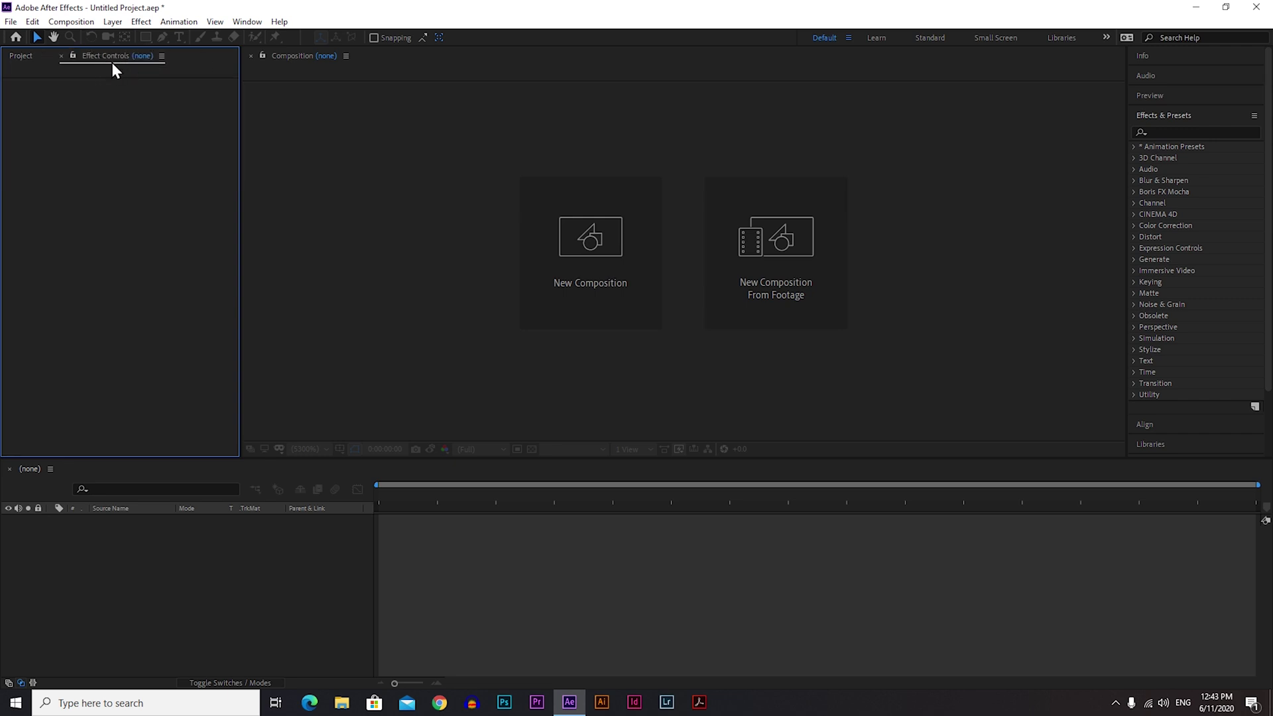
click(22, 60)
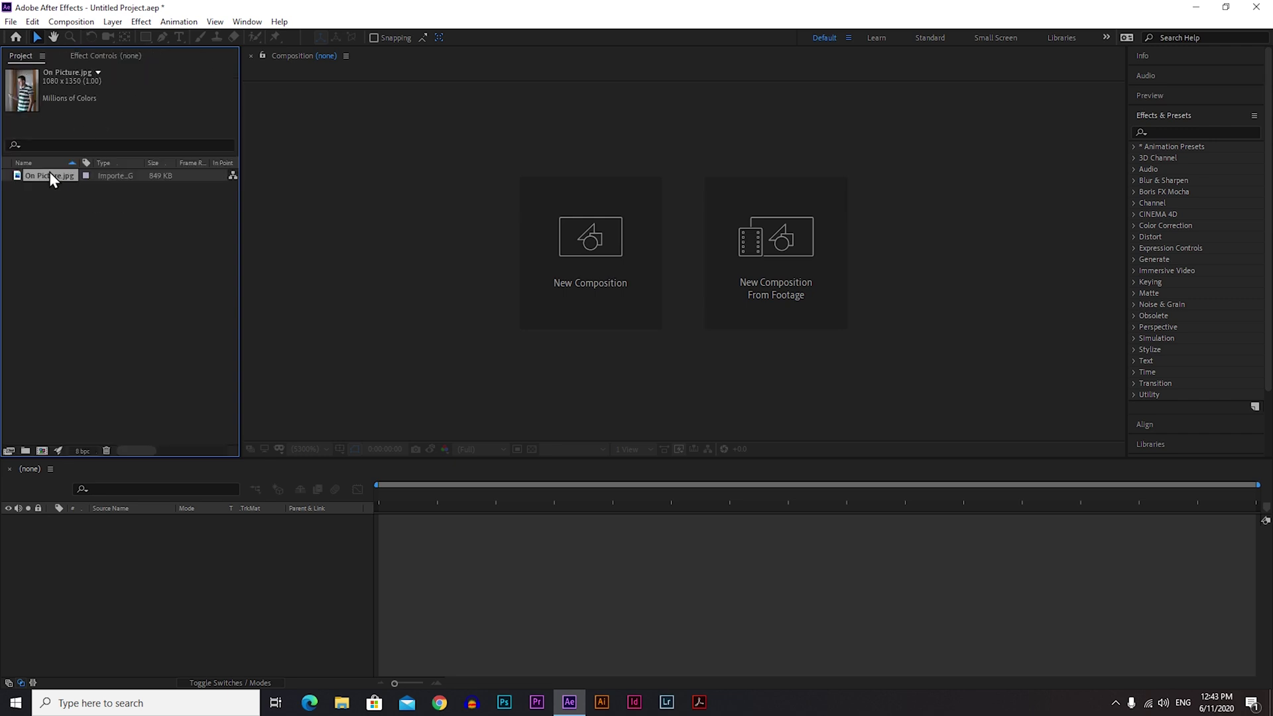
drag(55, 174, 174, 535)
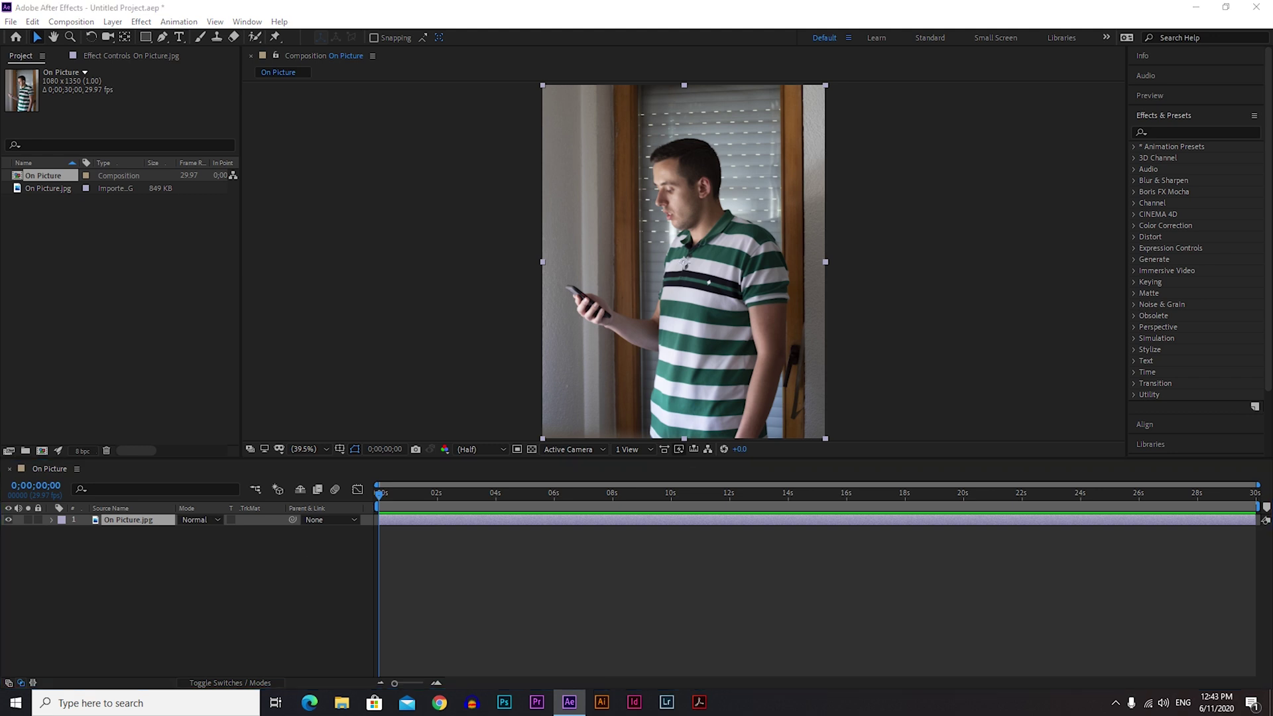
drag(312, 240, 130, 297)
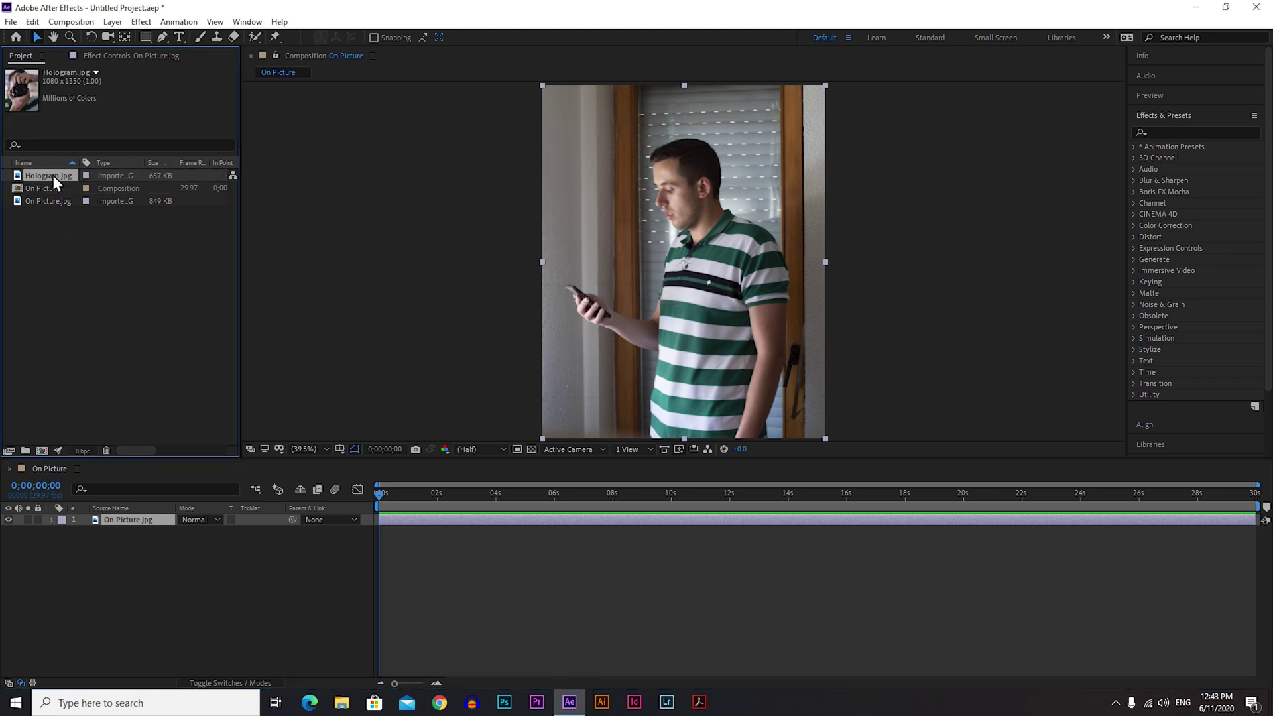
Add Hologram.jpg above On Picture.jpg and shrink it to a small square above the phone
drag(51, 177, 198, 573)
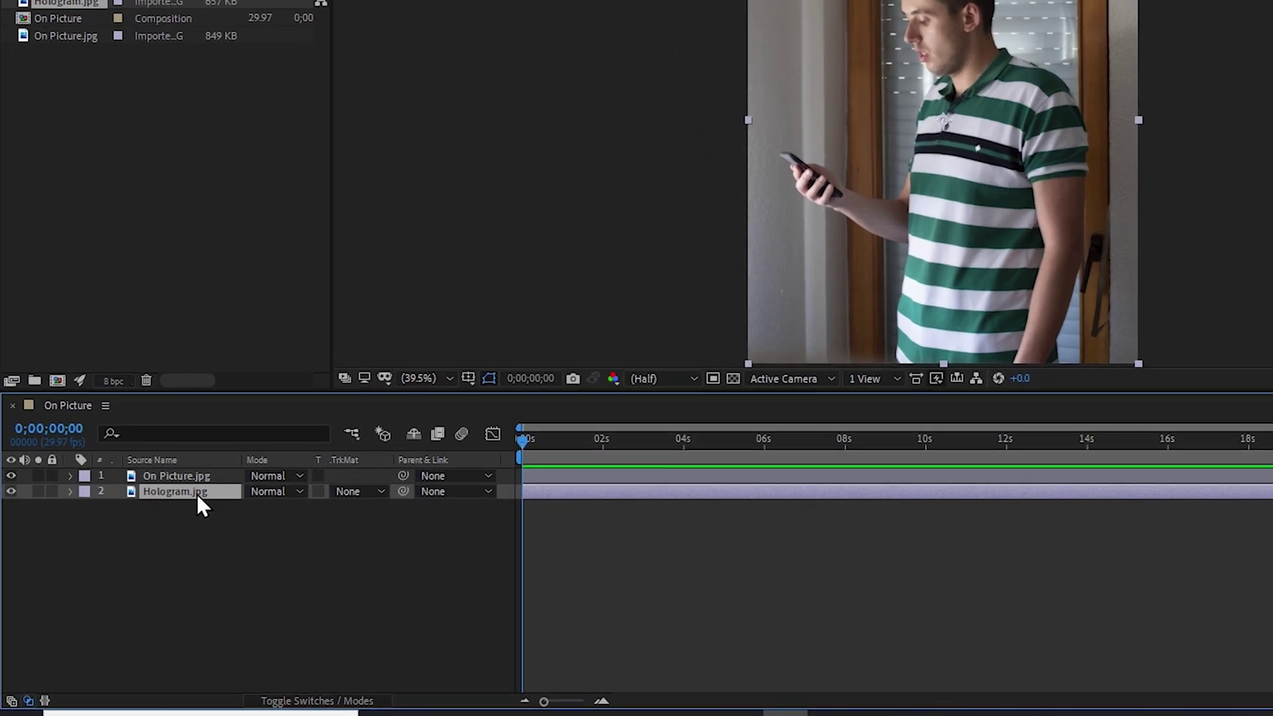
drag(142, 533, 151, 521)
drag(205, 471, 205, 475)
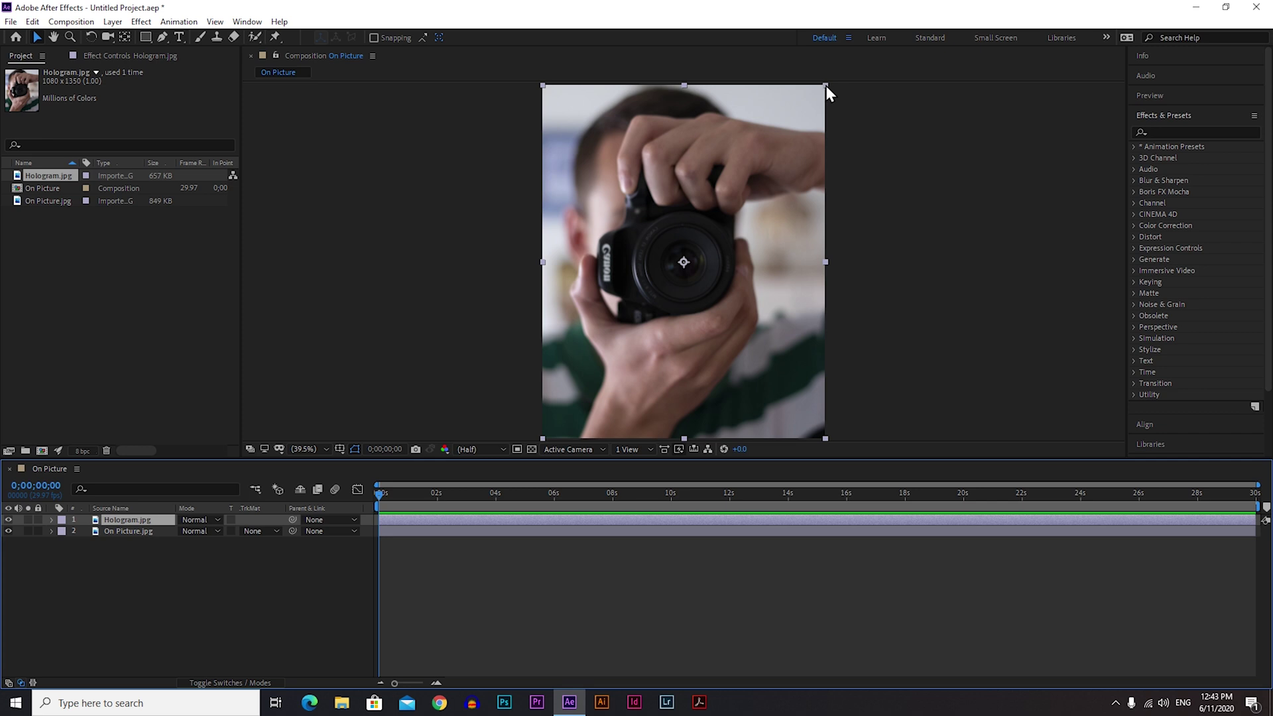
drag(825, 85, 631, 243)
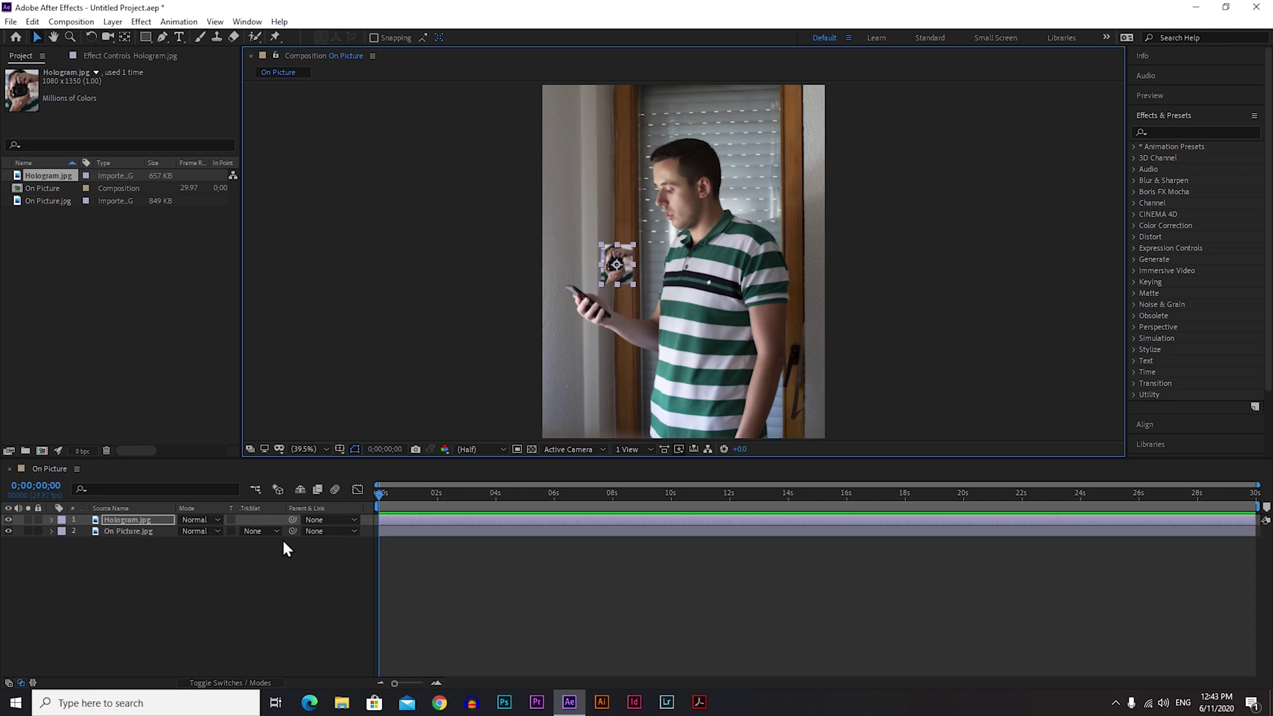
click(280, 566)
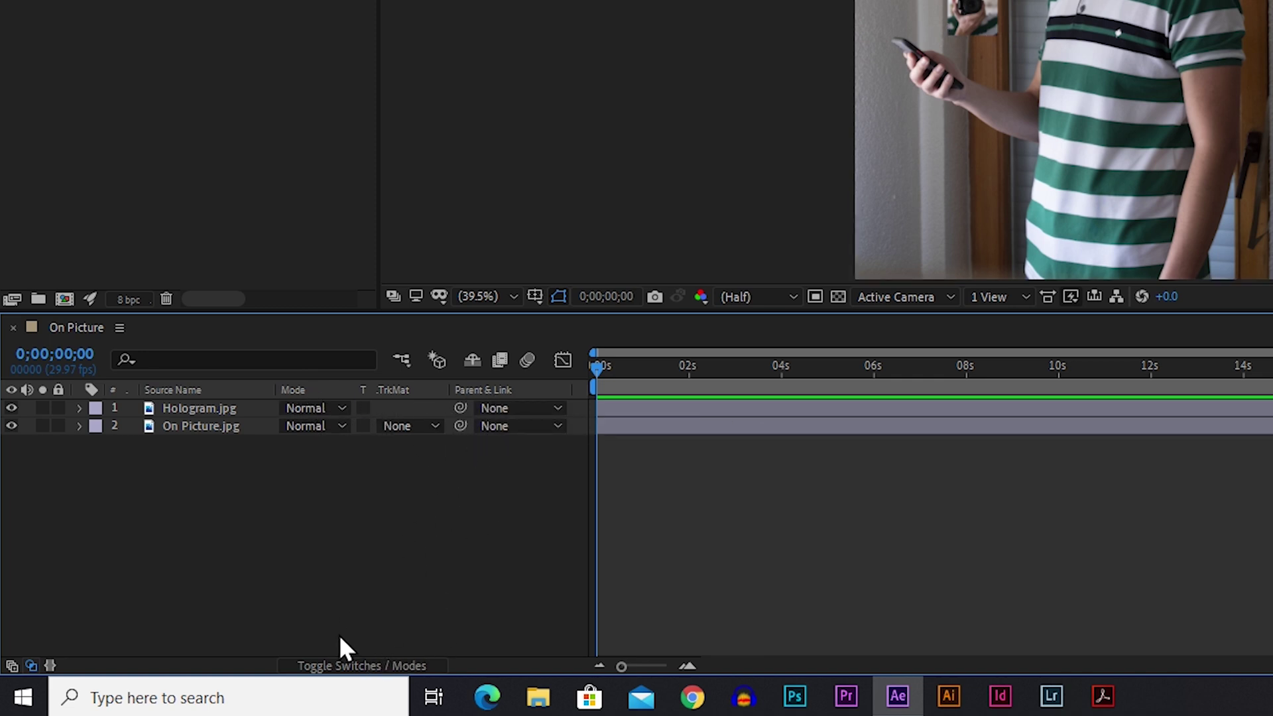
Set the Hologram.jpg layer's blend mode to Overlay
click(381, 665)
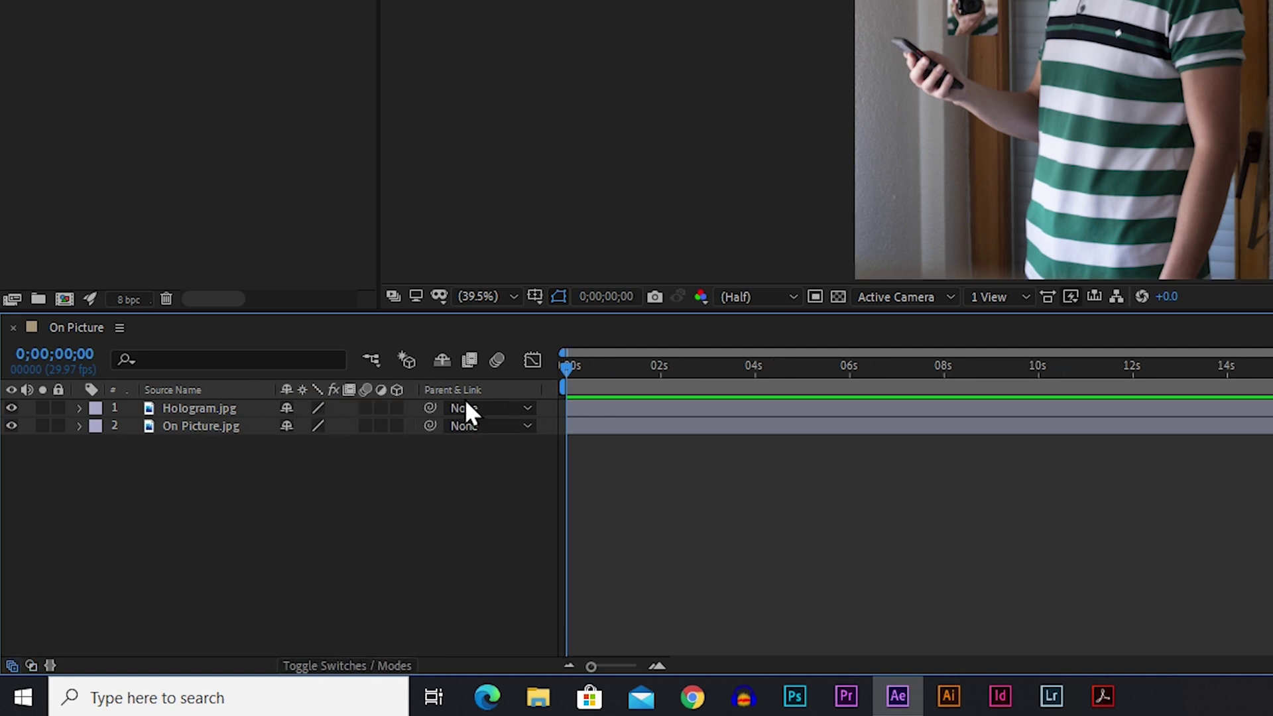
click(352, 666)
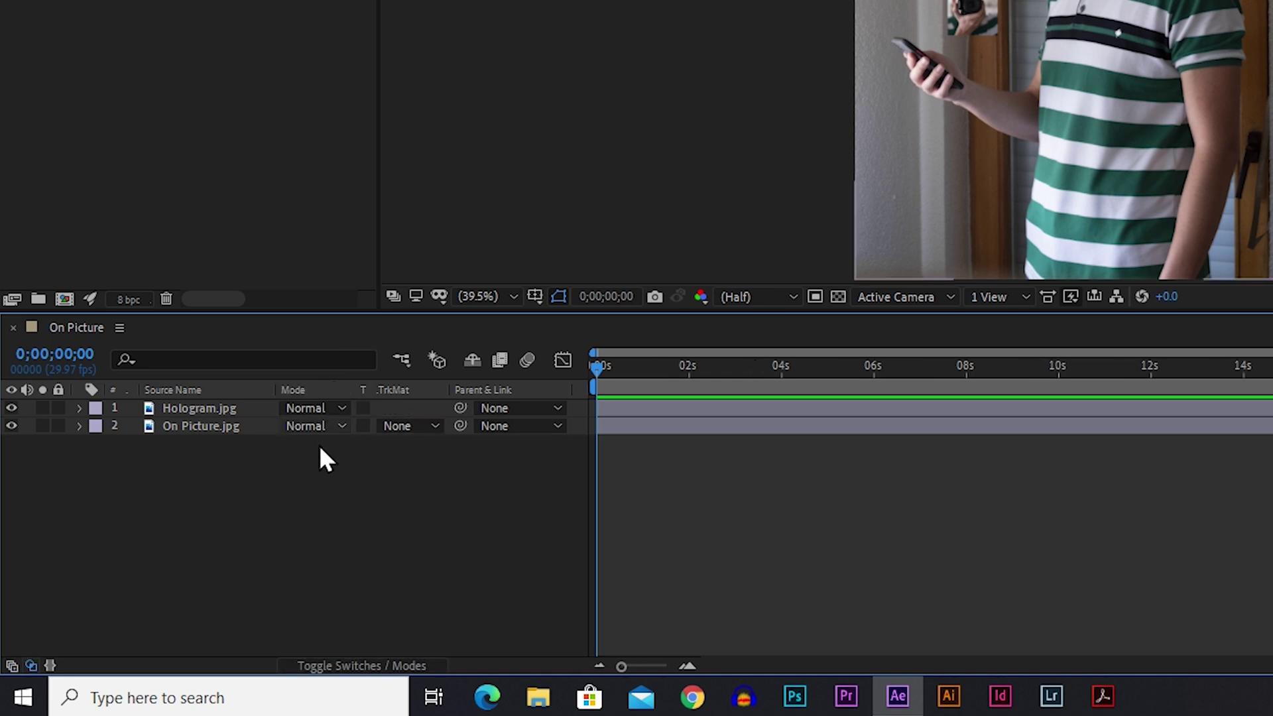
click(205, 407)
click(325, 409)
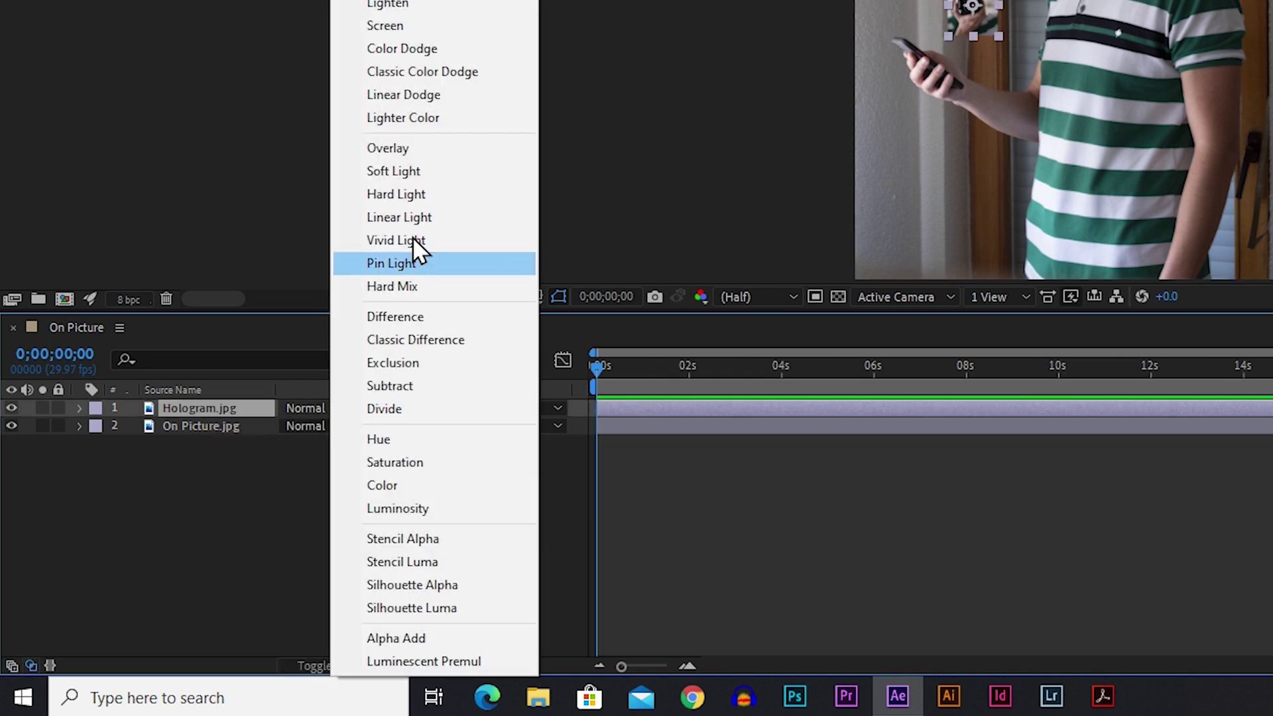
click(389, 149)
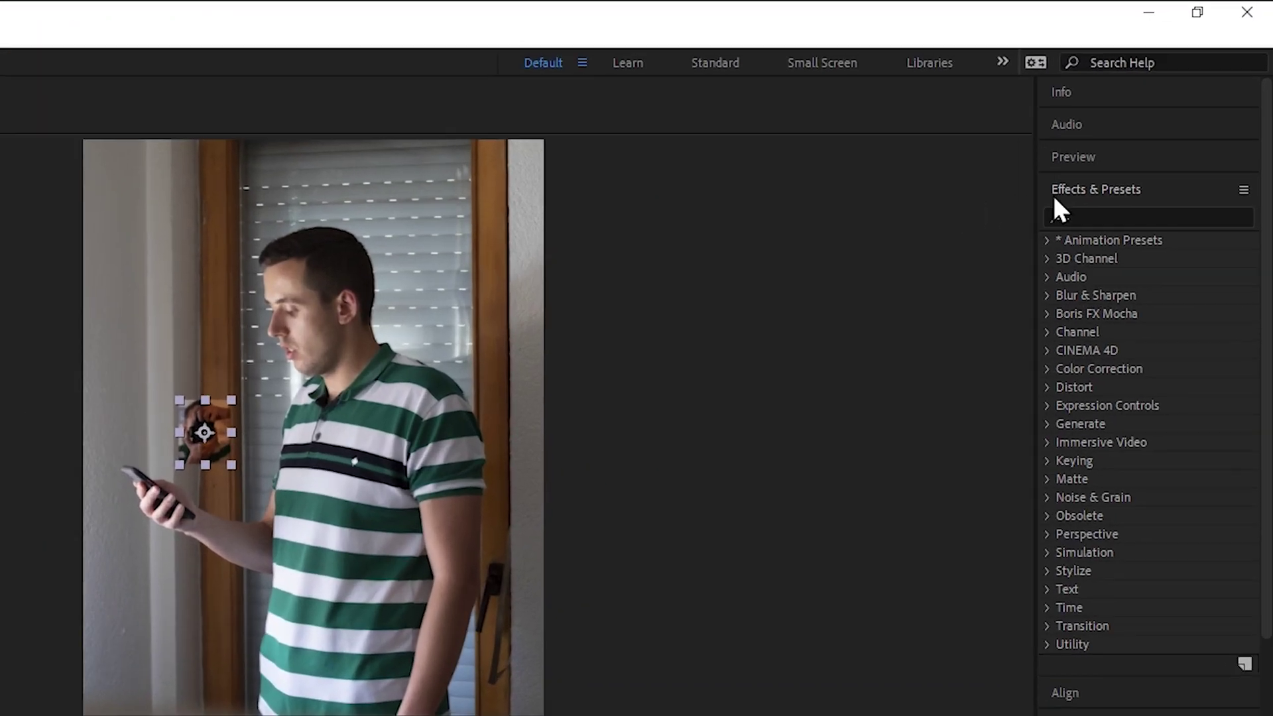
Apply Venetian Blinds to Hologram.jpg with Transition Completion at 20%
click(1099, 219)
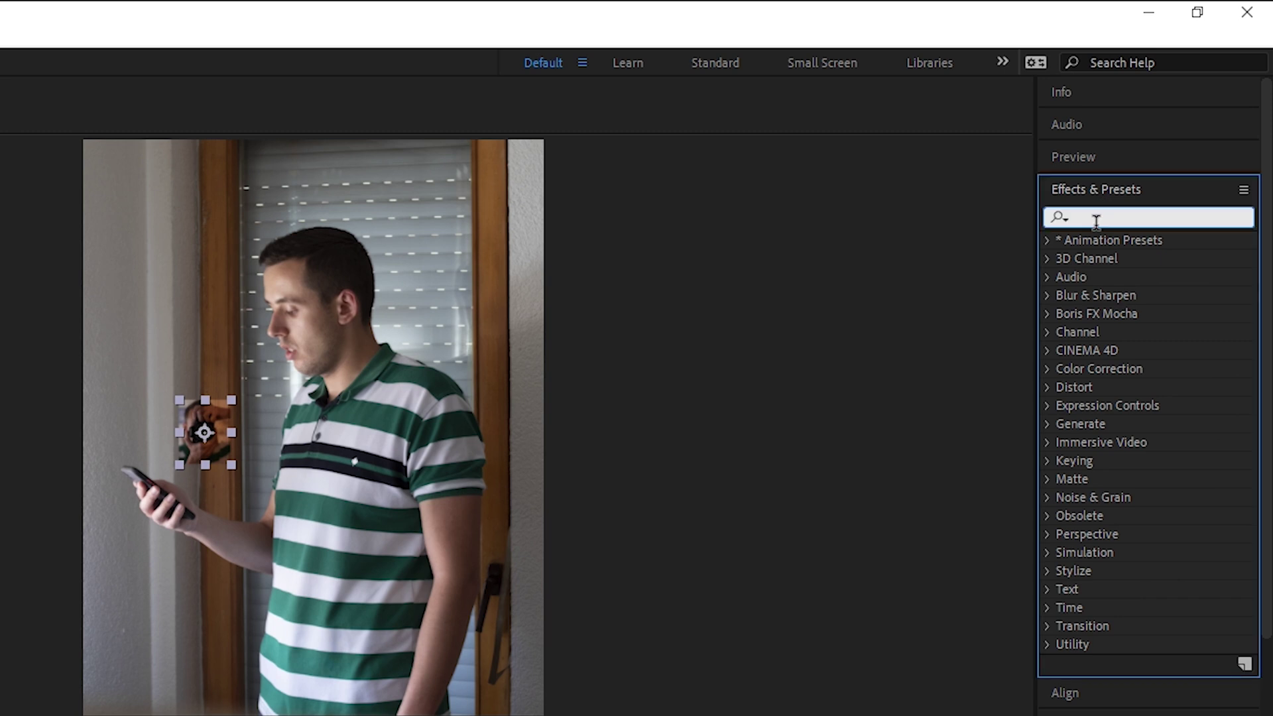
text(vene)
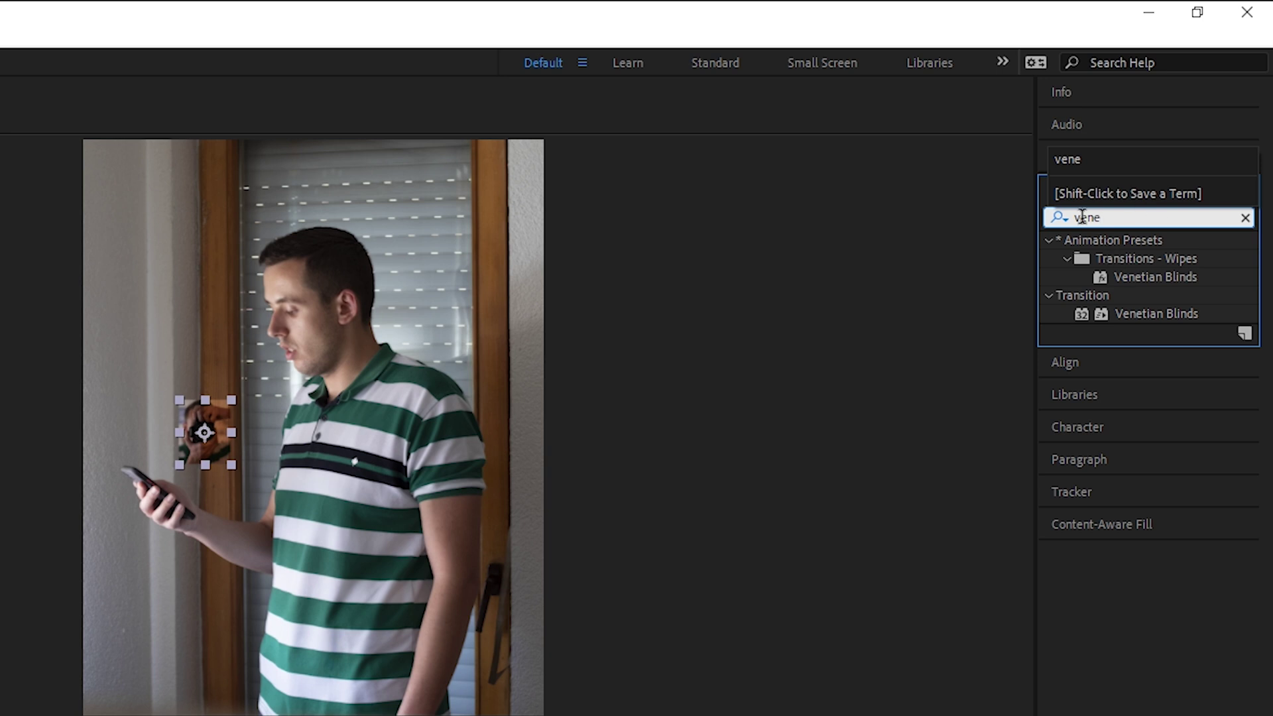
drag(1151, 314, 134, 519)
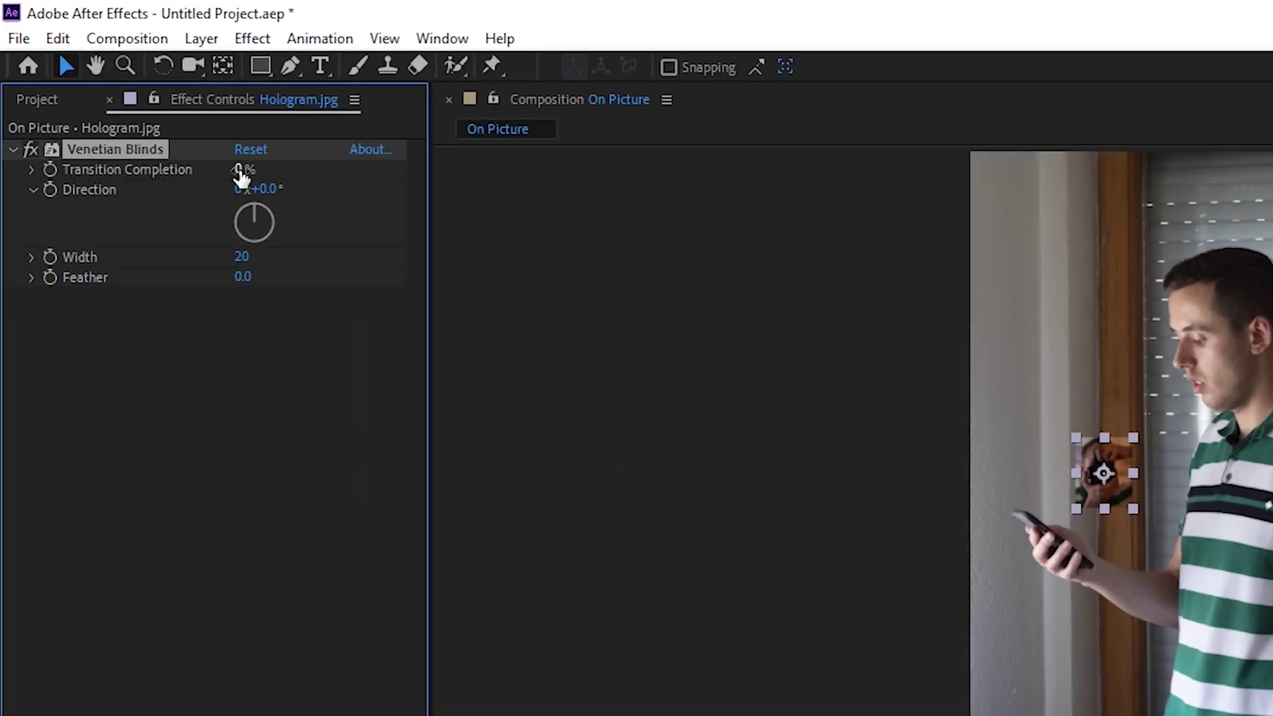
click(237, 170)
text(30)
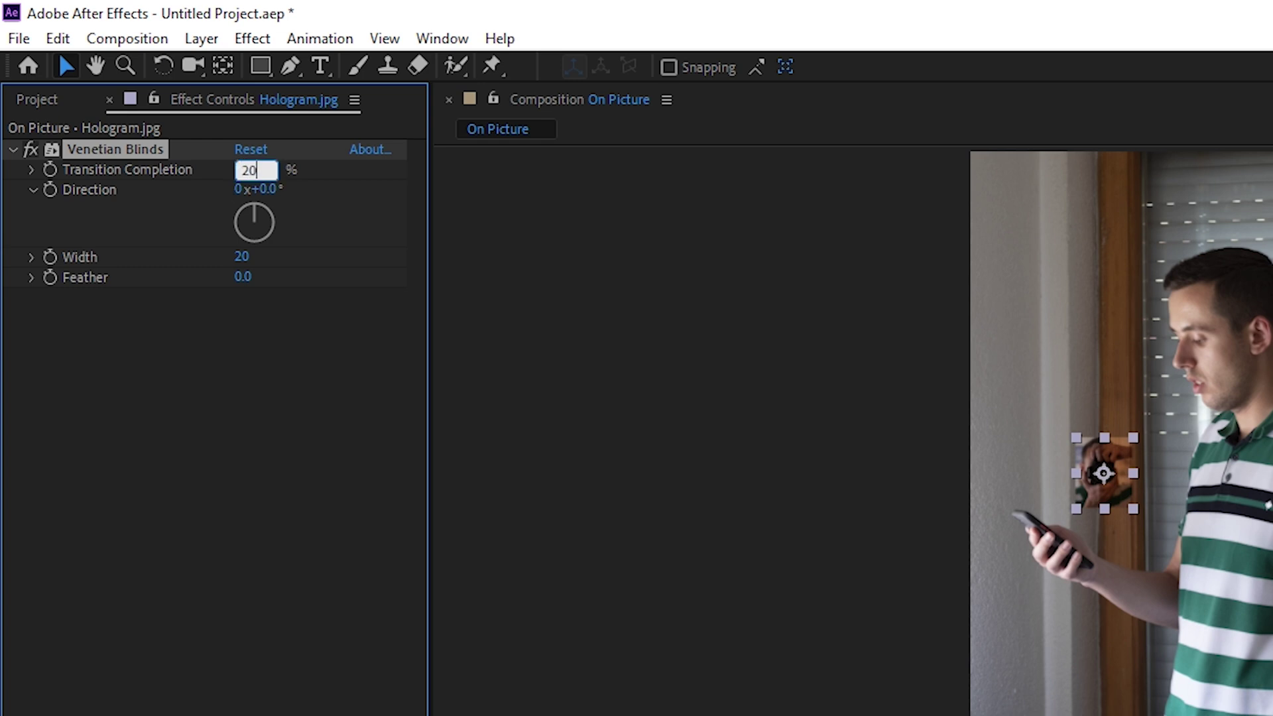
key(Return)
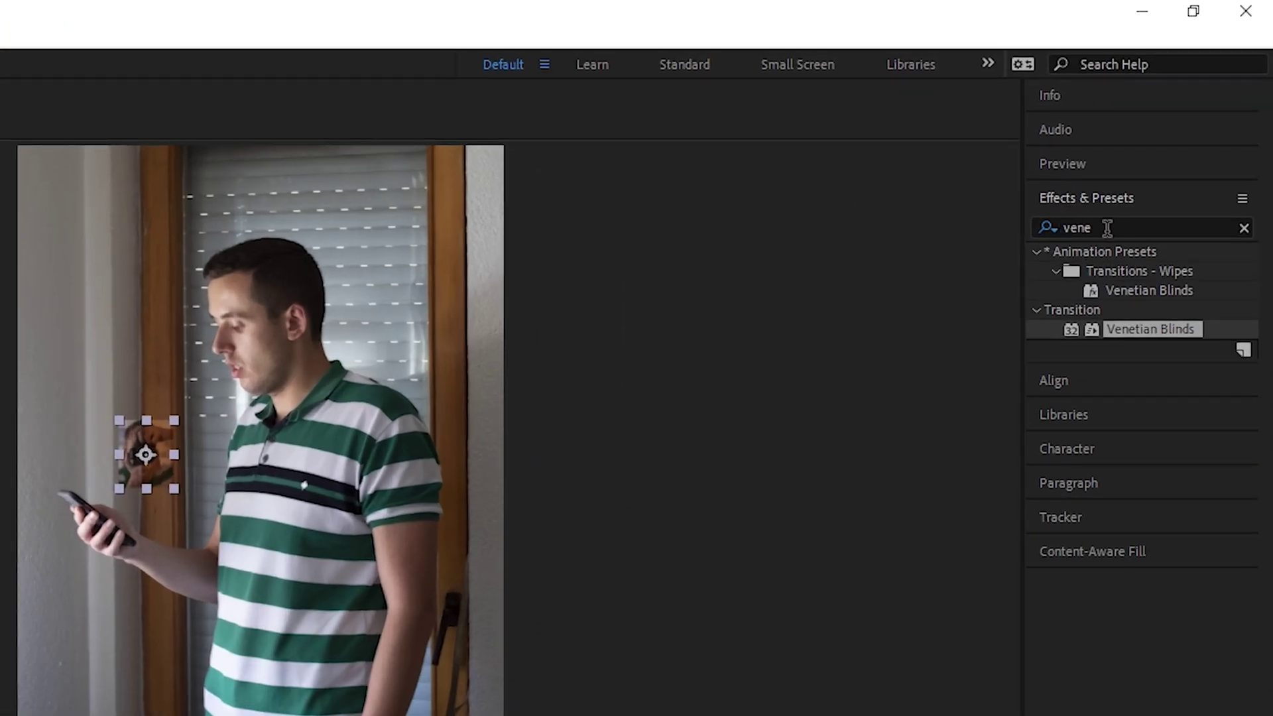
Search 'glow' and apply the Stylize > Glow effect to Hologram.jpg
double_click(1115, 228)
text(glow)
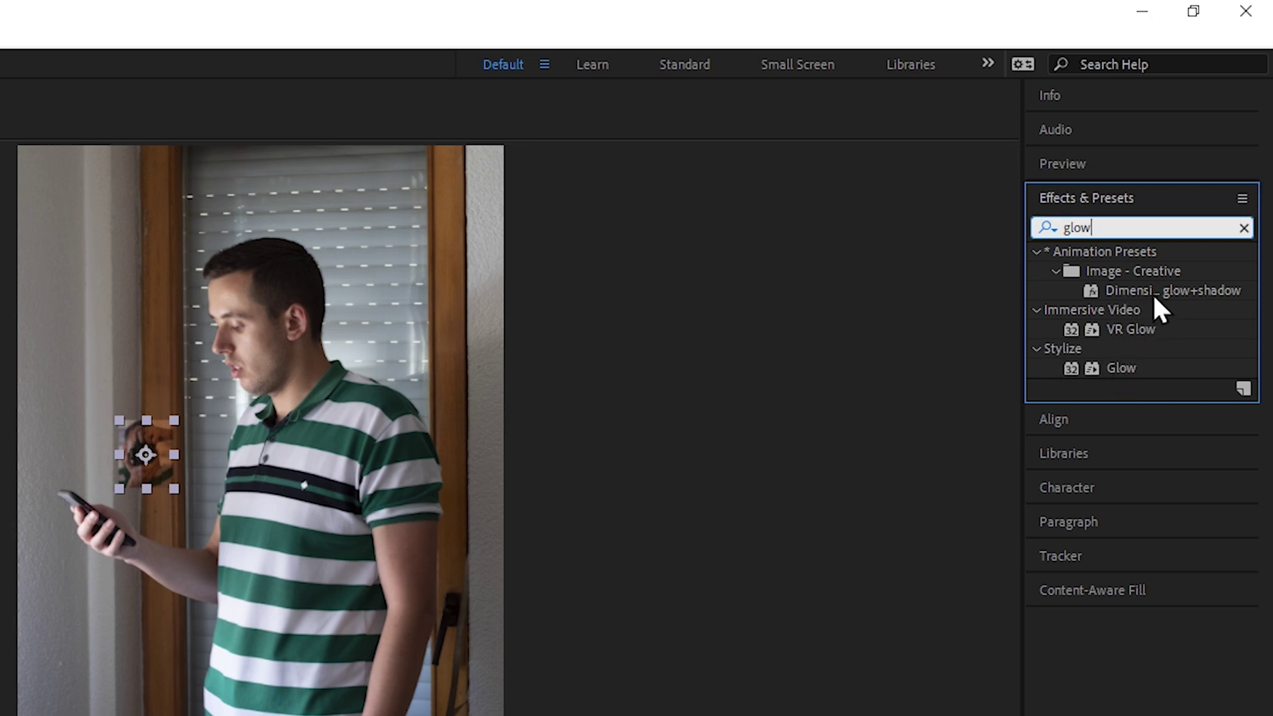
click(1120, 368)
drag(1126, 362, 161, 520)
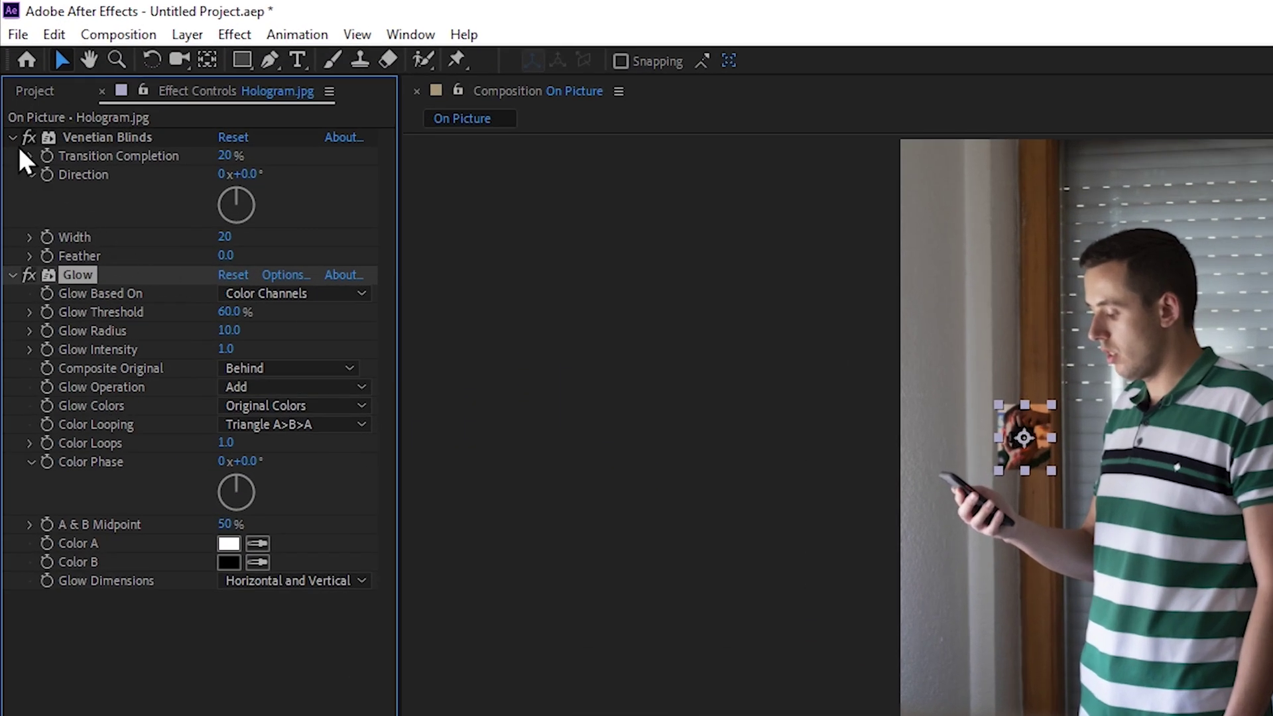
click(12, 138)
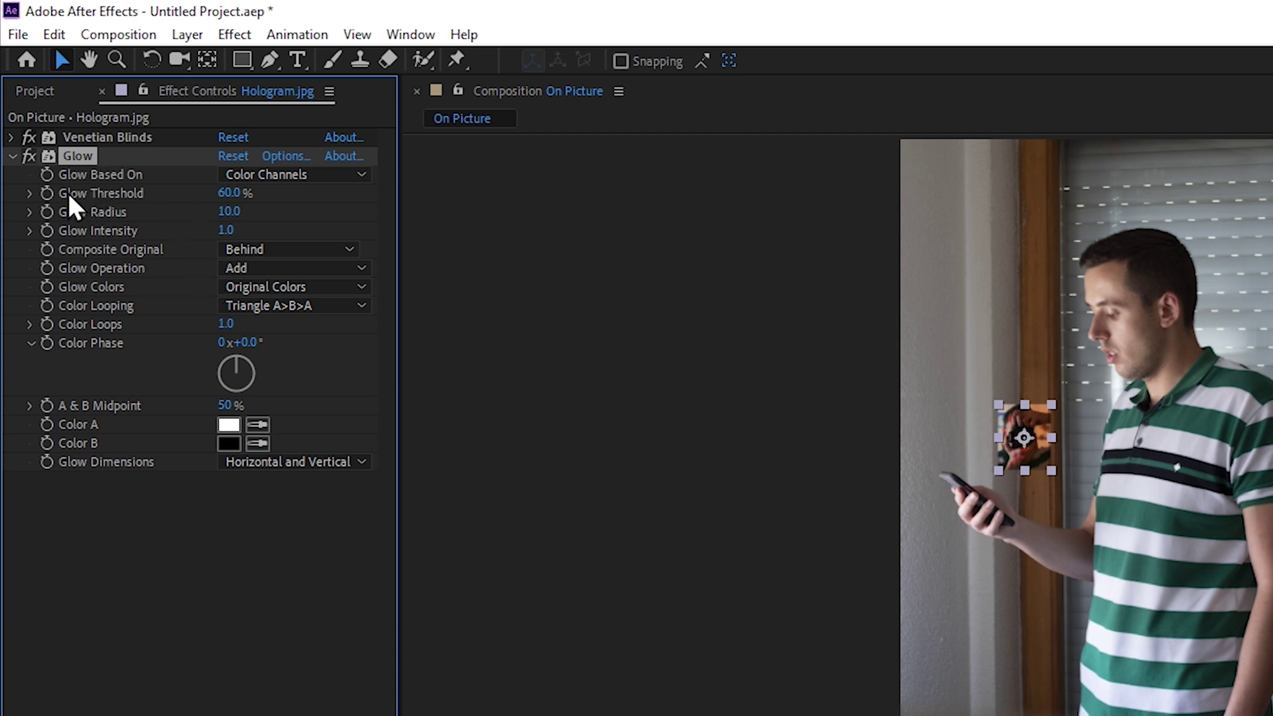
Set Glow Threshold to 40%, Glow Radius to 250 and Glow Intensity to 1.5
click(229, 193)
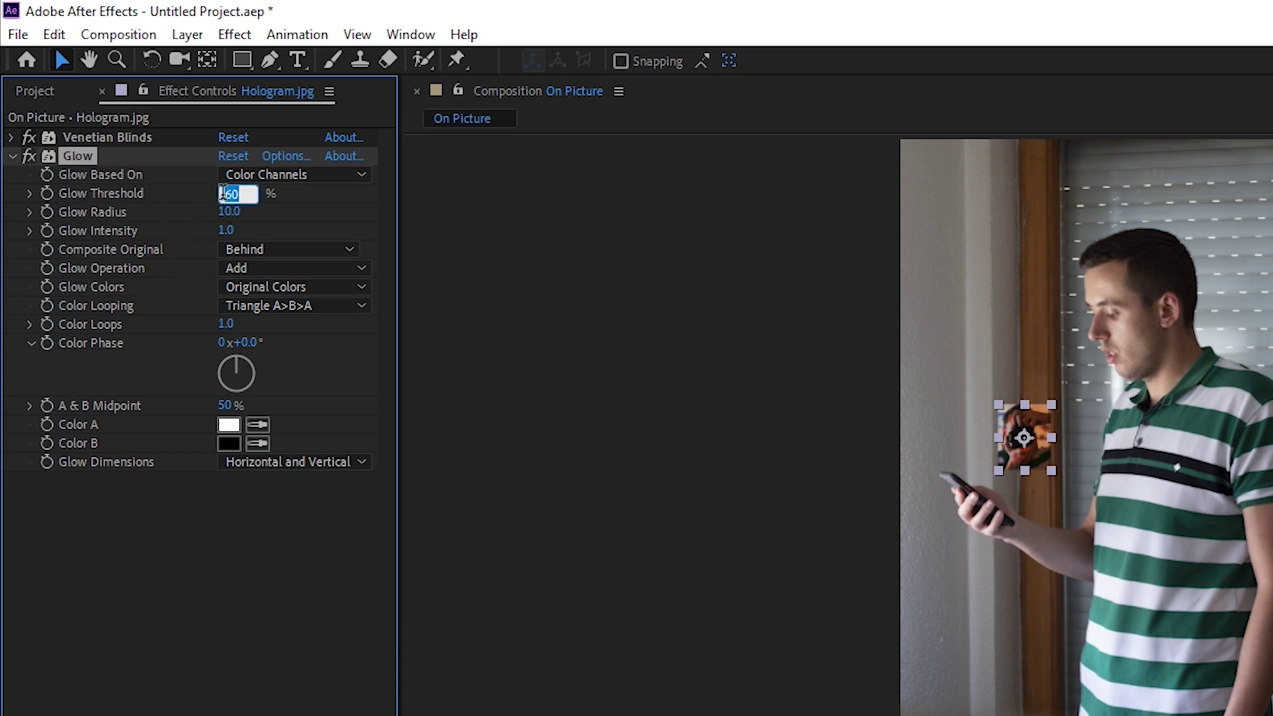
text(40)
key(Return)
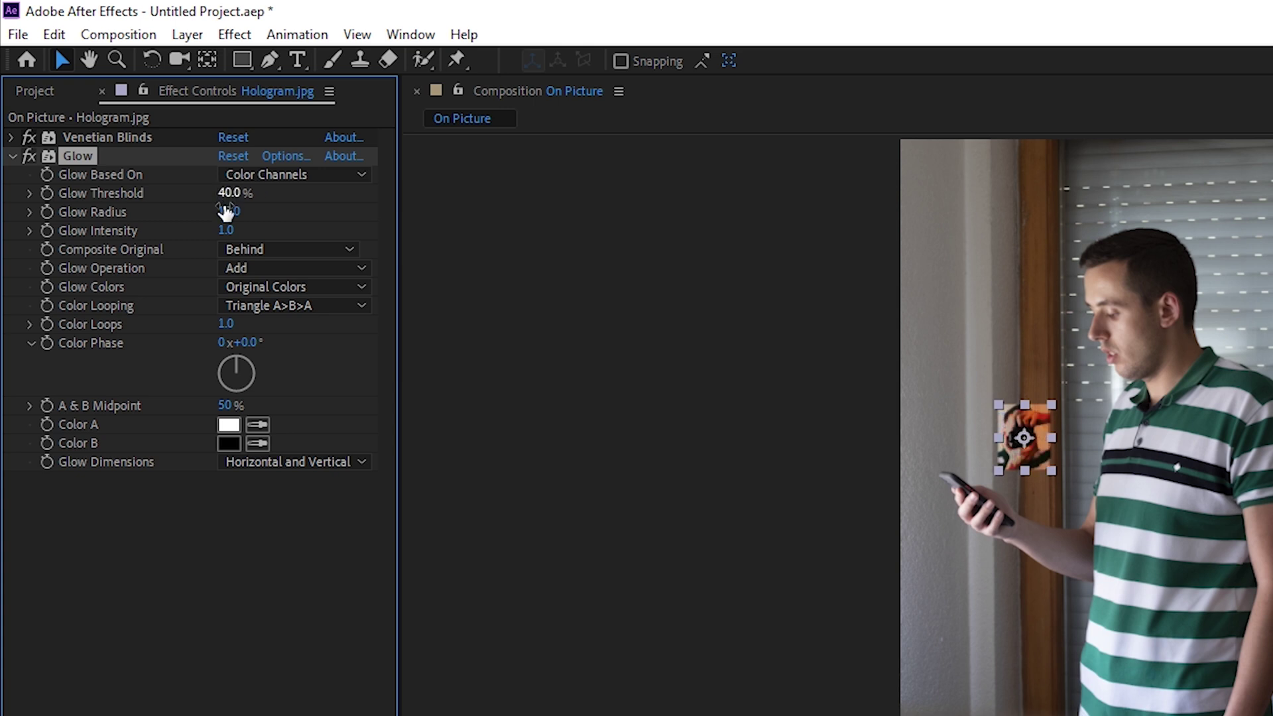
click(228, 212)
text(250)
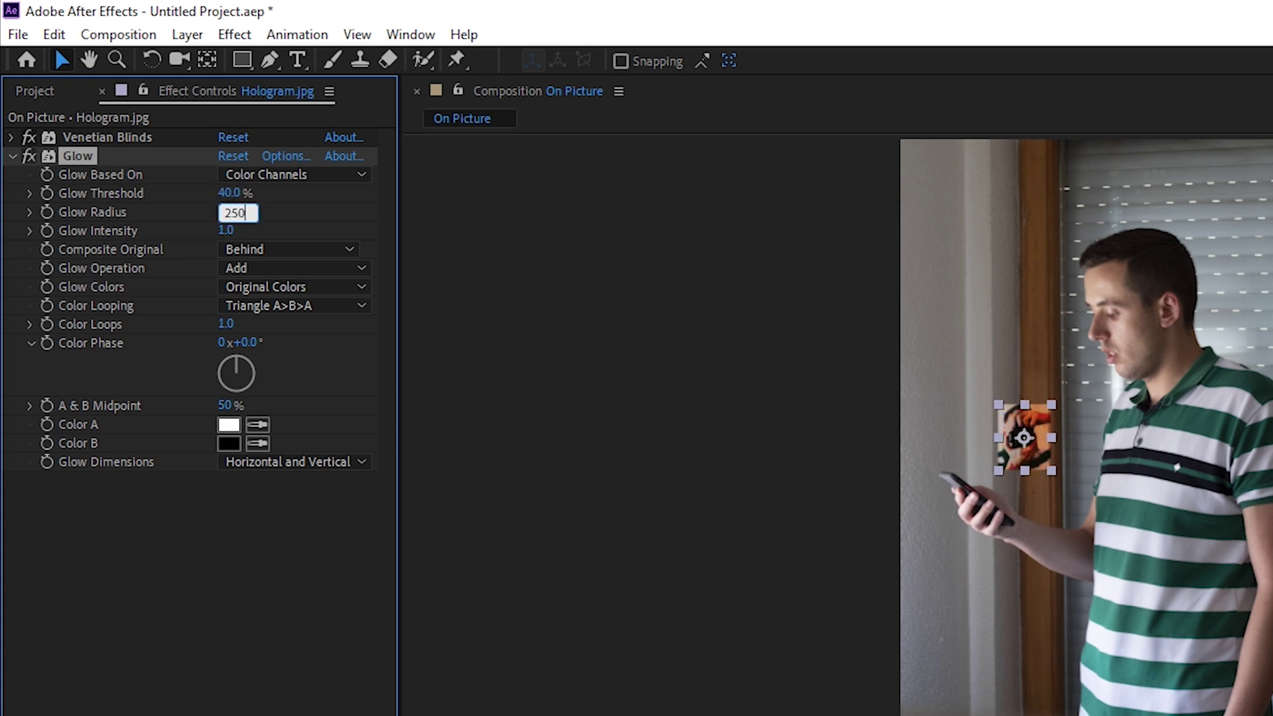
key(Return)
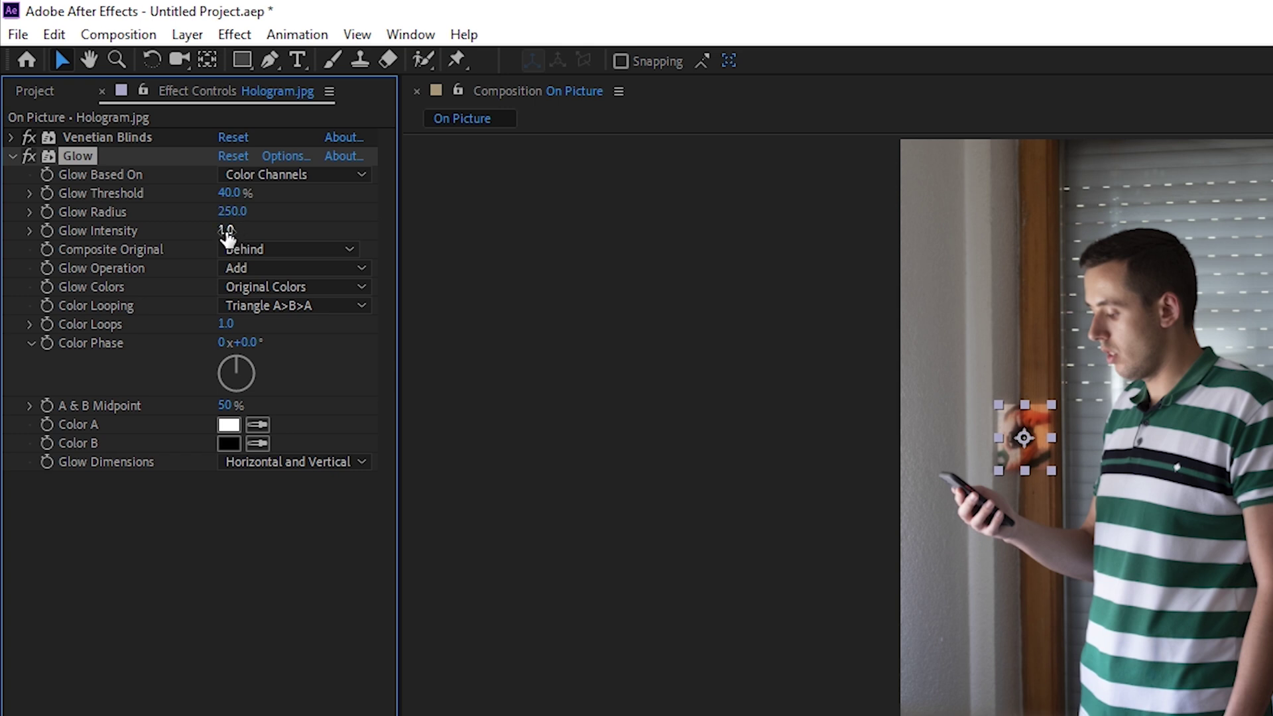
click(227, 230)
text(2)
key(Return)
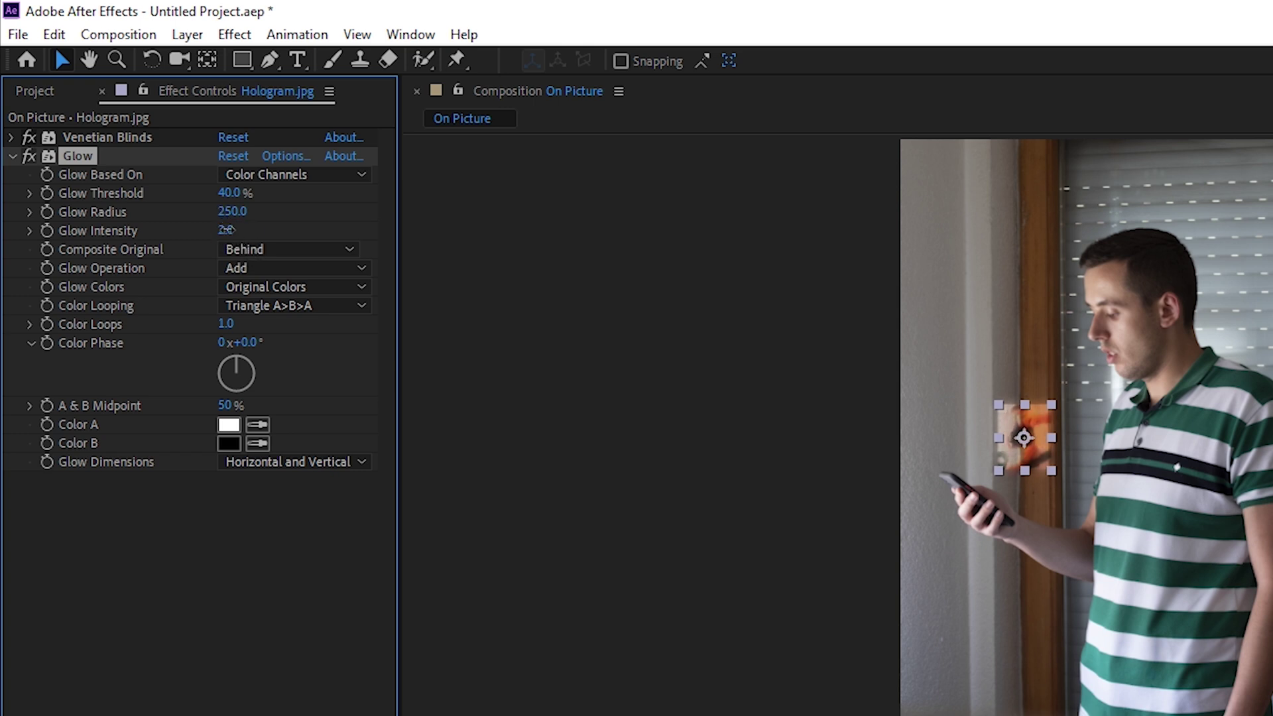
click(227, 230)
text(1.5)
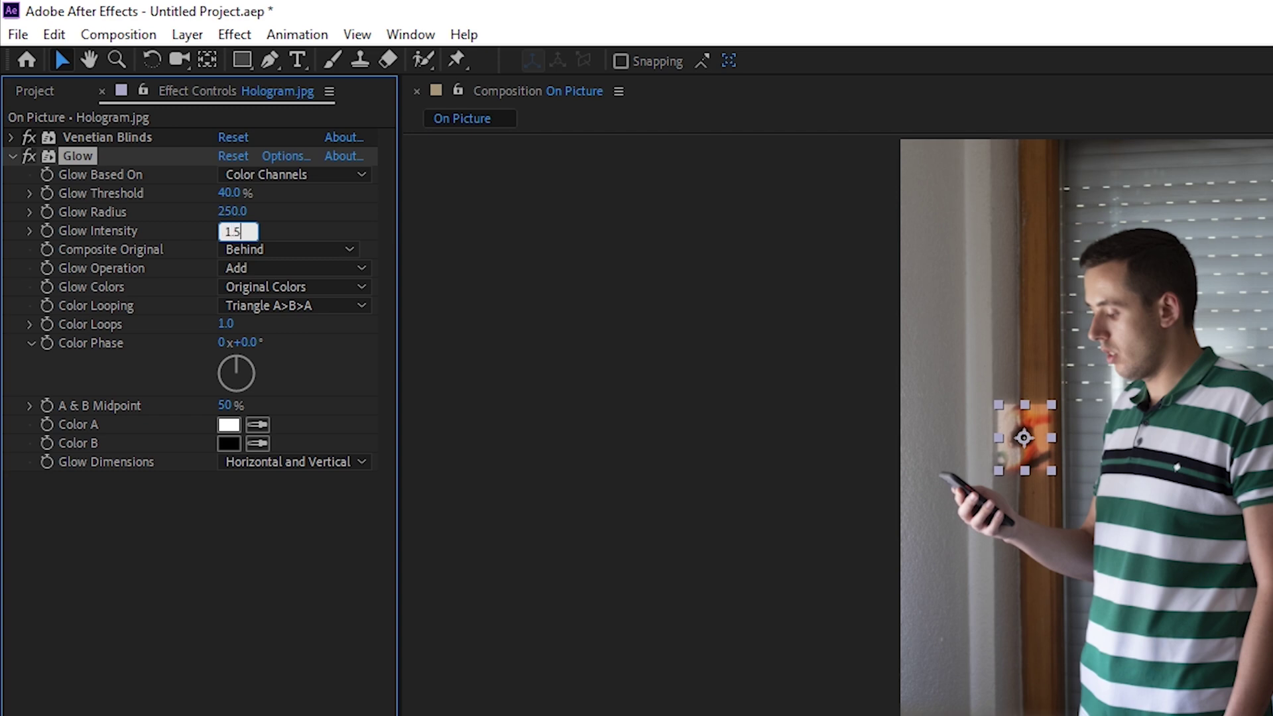
key(Return)
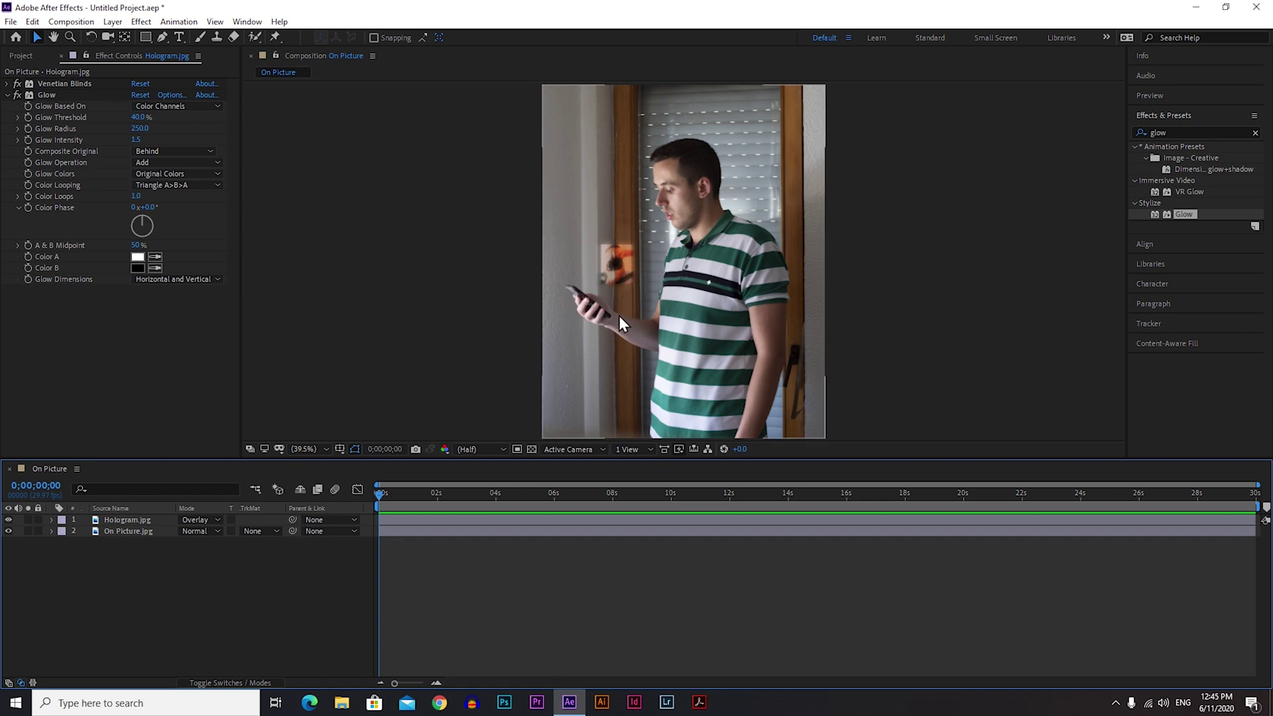
Make Hologram.jpg a 3D layer with Orientation 61°, 207°, 47°
click(130, 520)
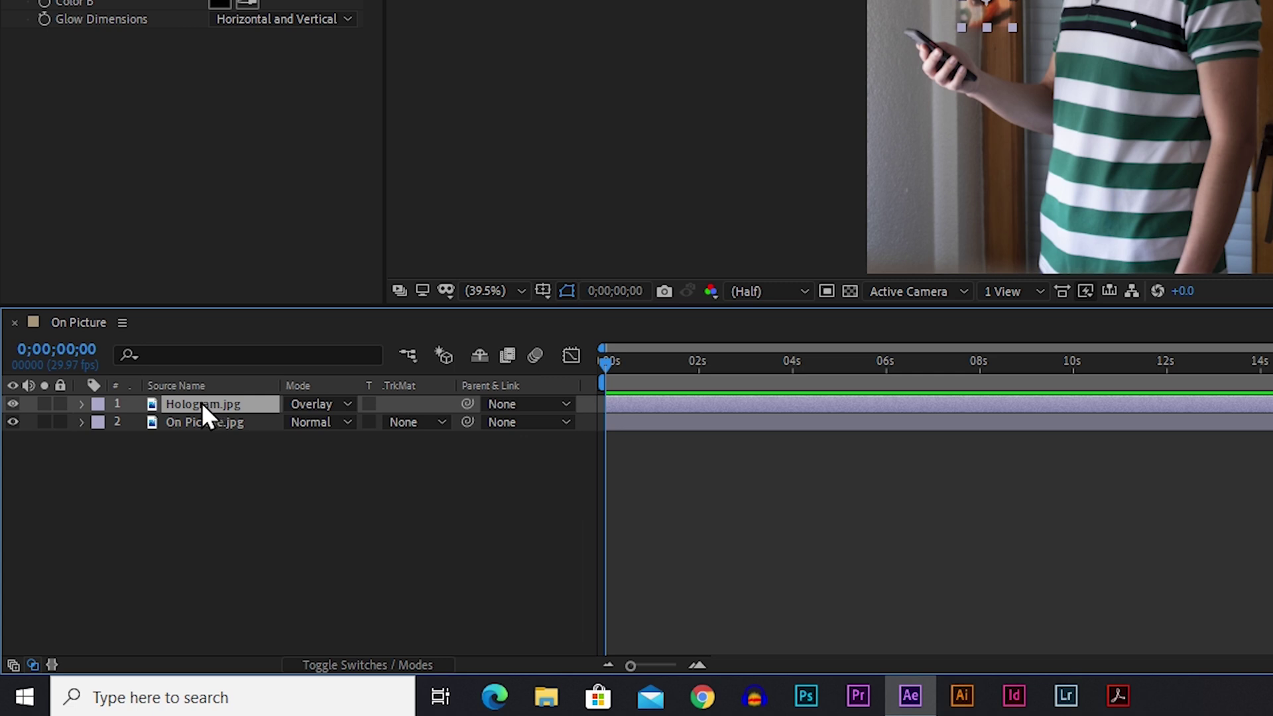
key(r)
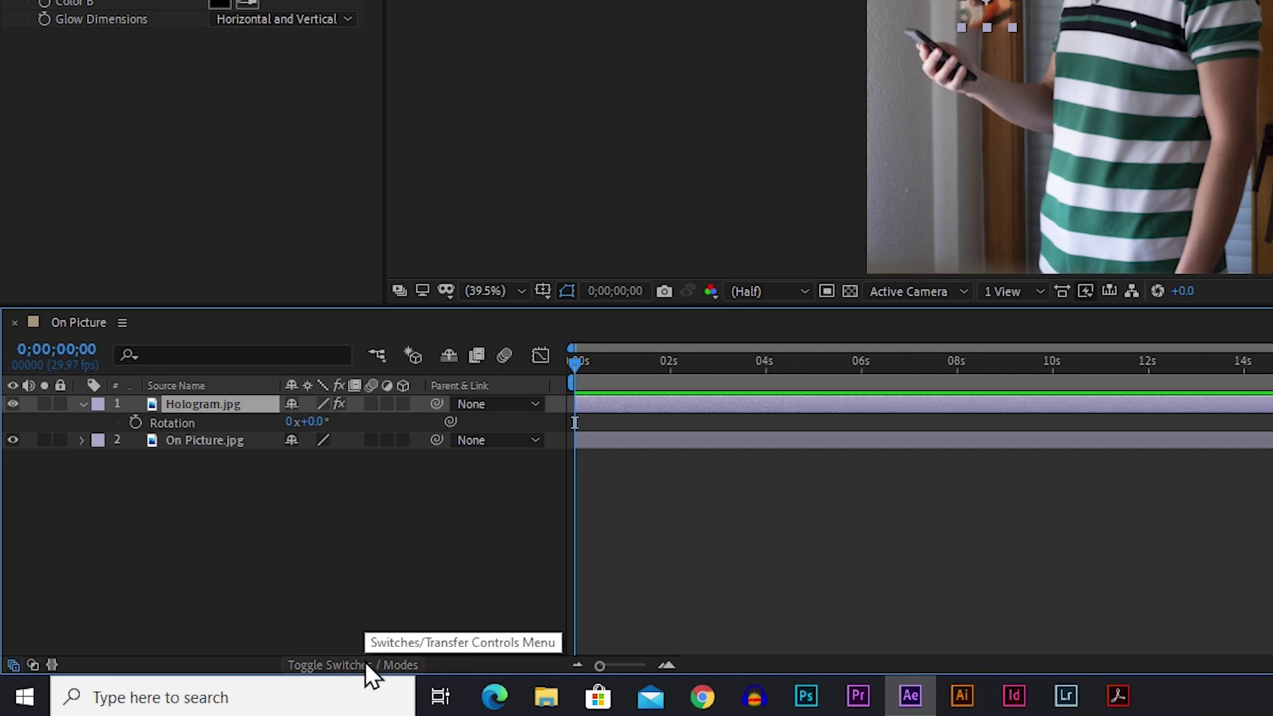
click(403, 404)
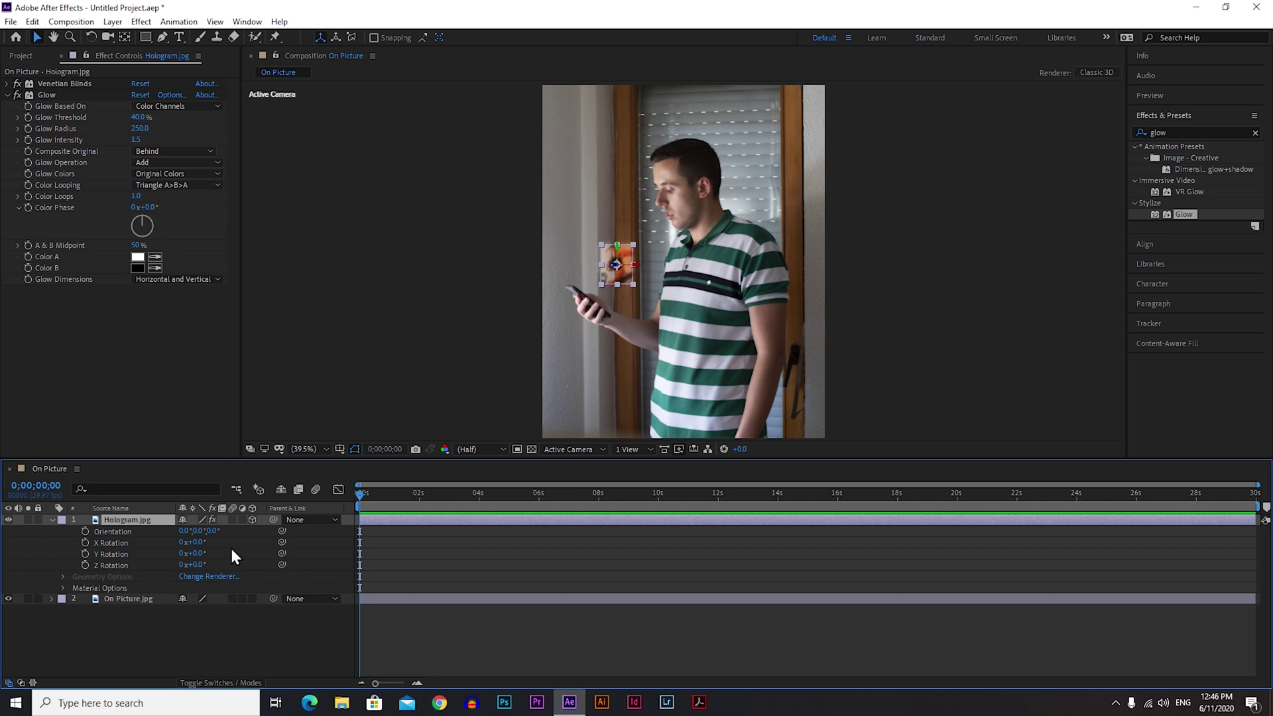
drag(183, 530, 219, 530)
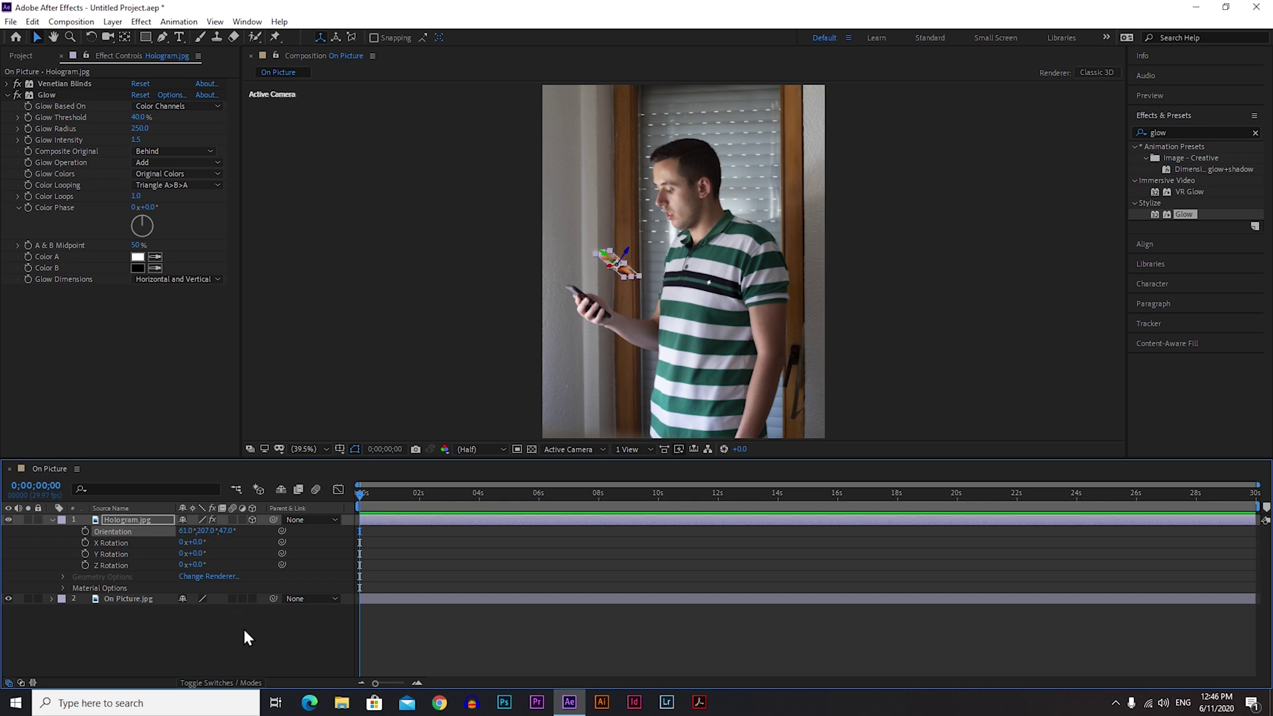
click(239, 628)
key(ctrl+z)
key(ctrl+shift+z)
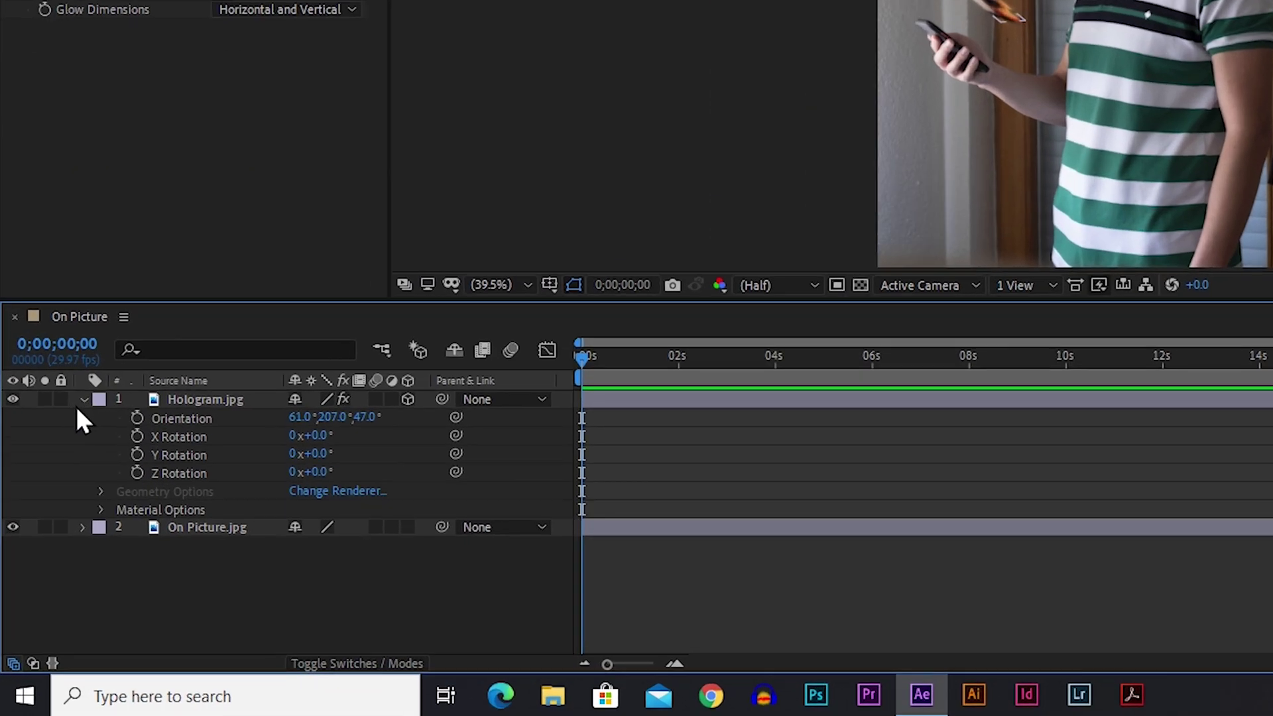
click(84, 399)
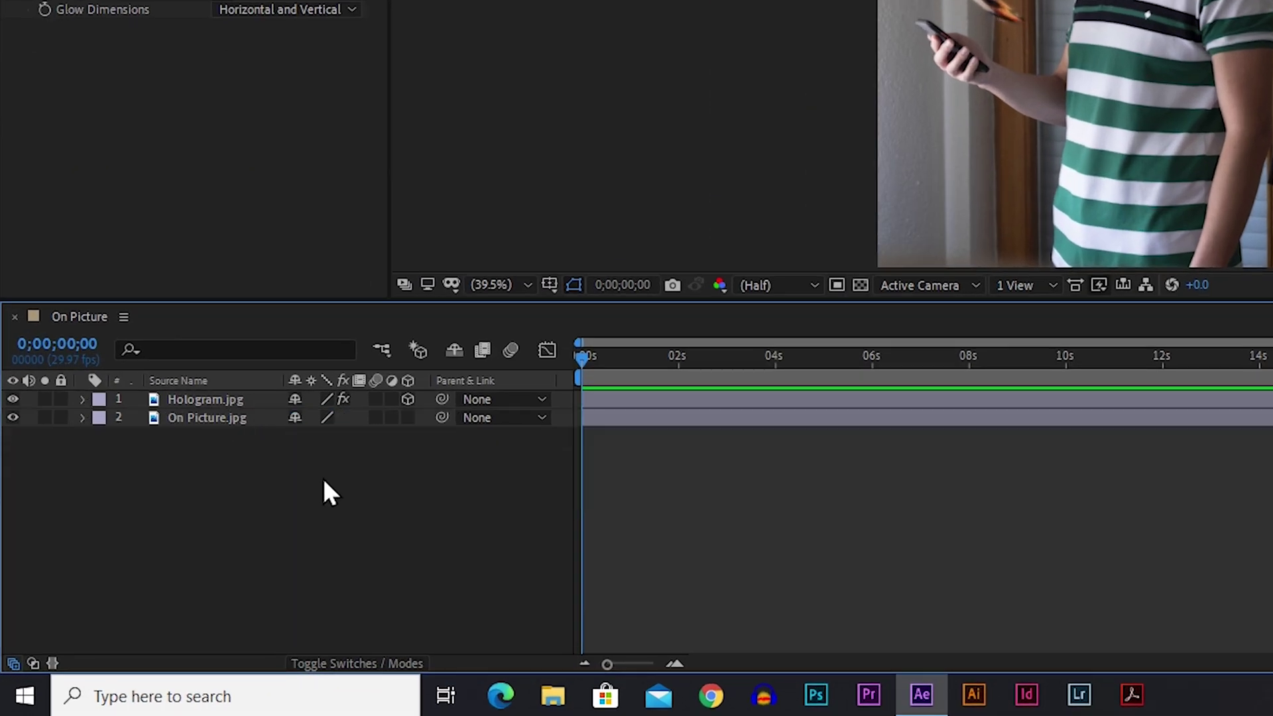
Create a new solid layer coloured grey 6C6C6C over the composition
right_click(355, 512)
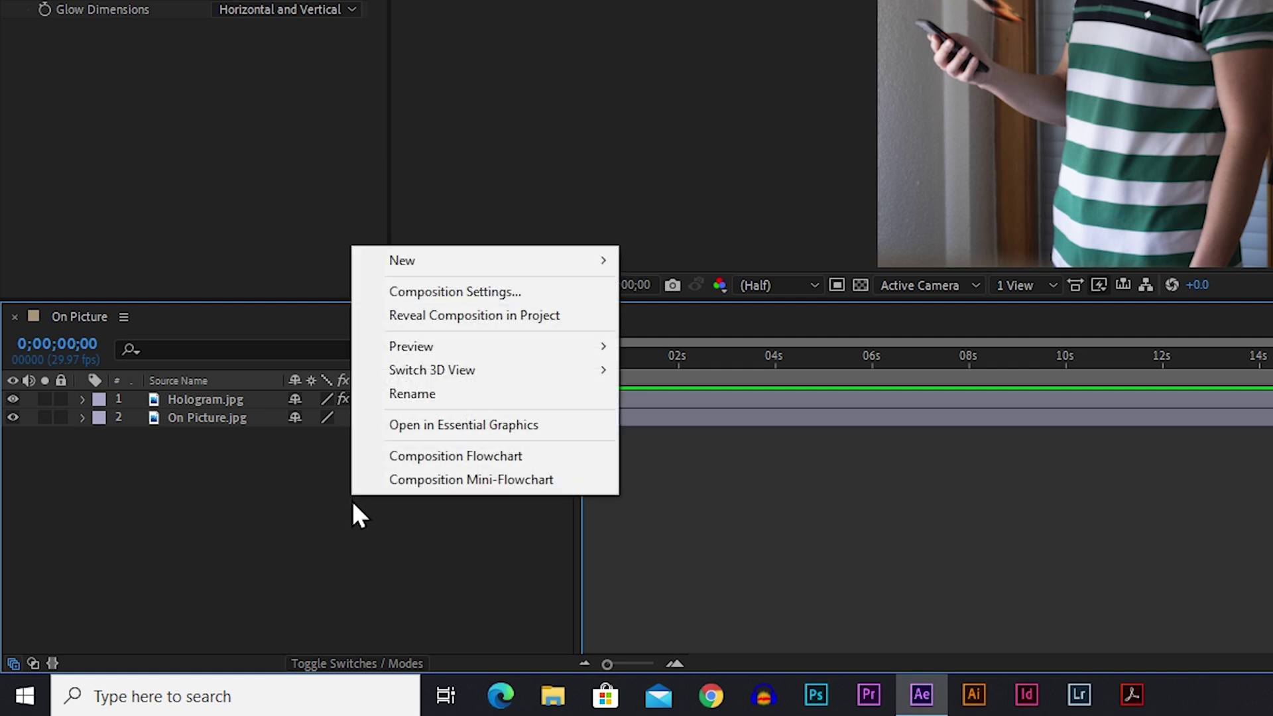
mouse_move(530, 260)
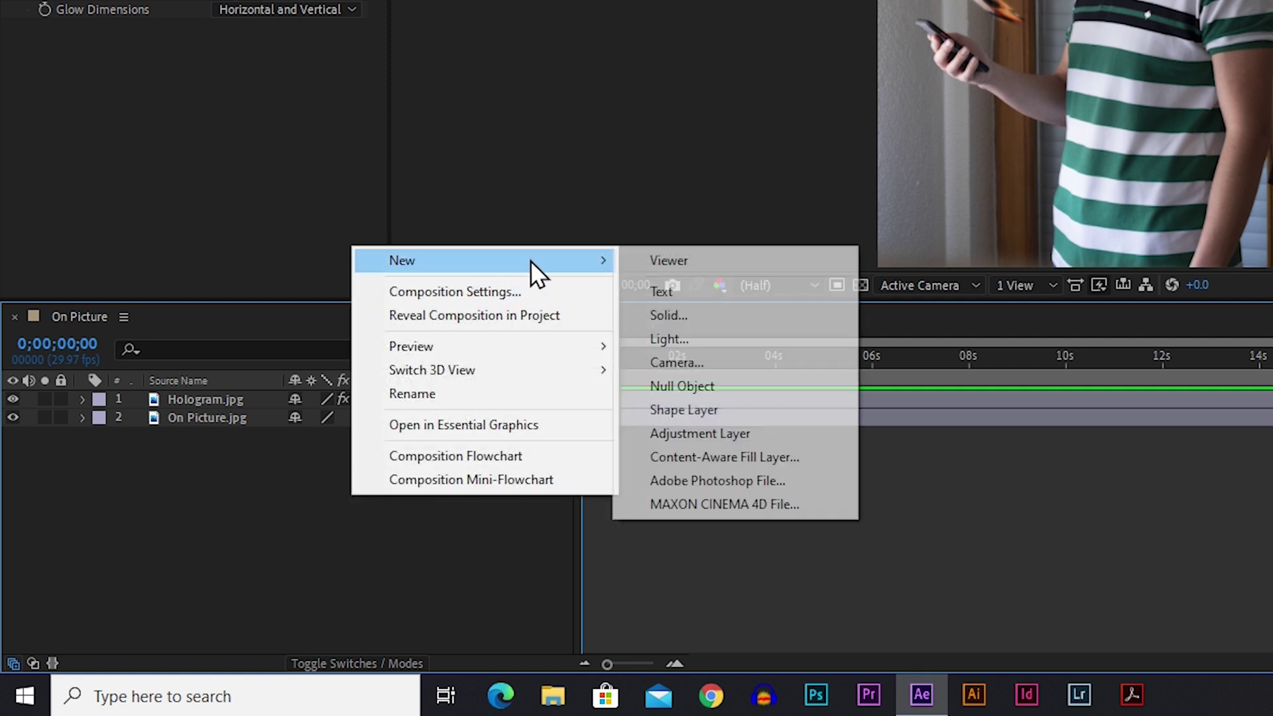
click(717, 320)
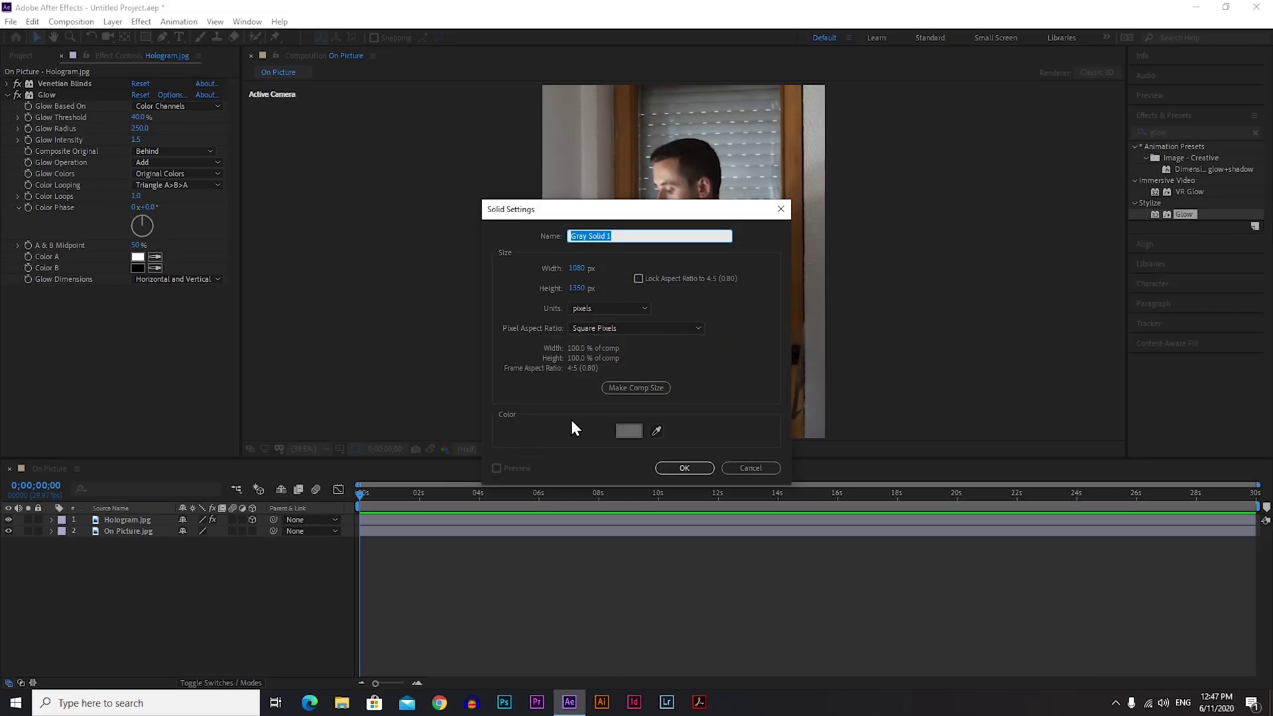
click(631, 430)
drag(581, 345, 573, 346)
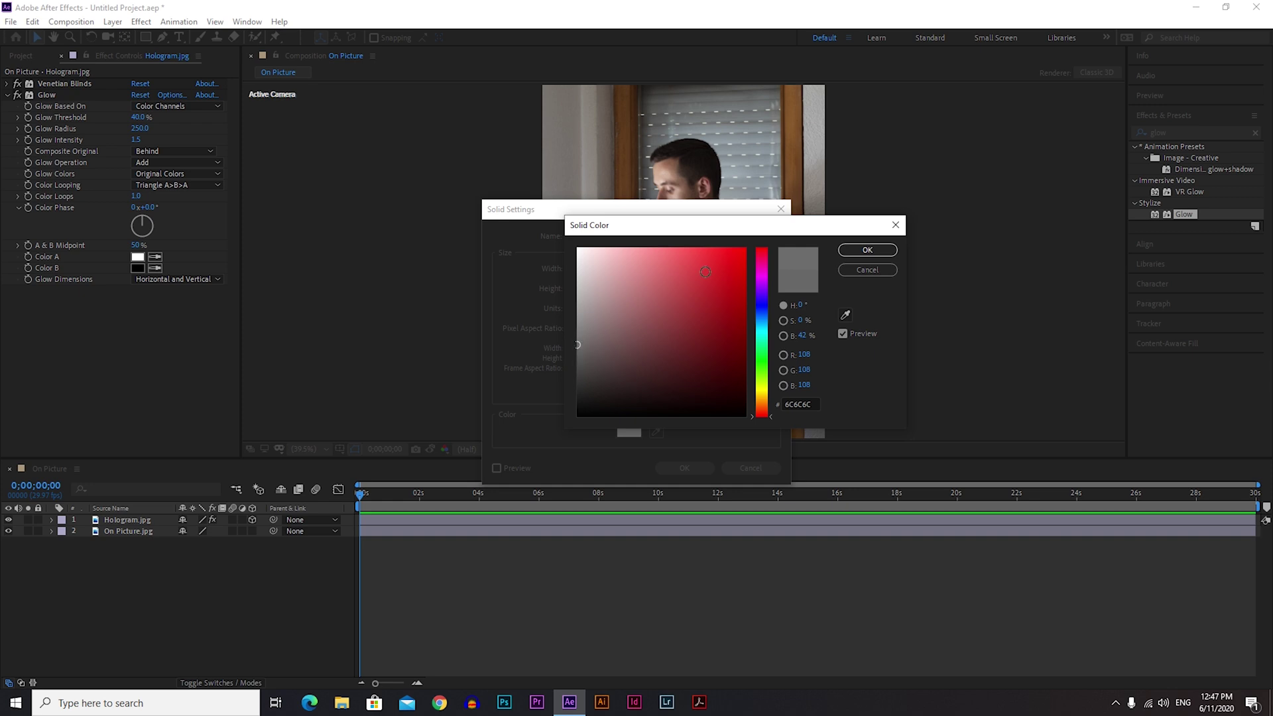
click(850, 250)
click(685, 468)
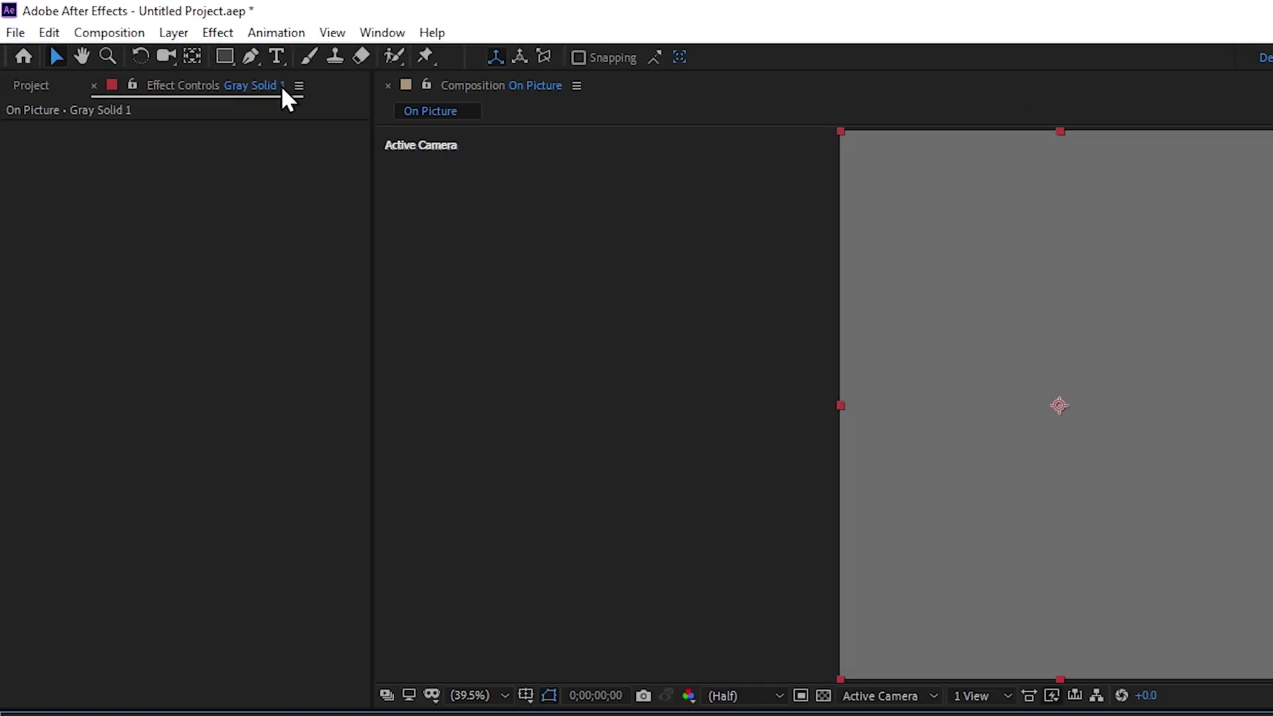
Draw a closed four-point Pen mask on Gray Solid 1
click(162, 37)
click(1114, 268)
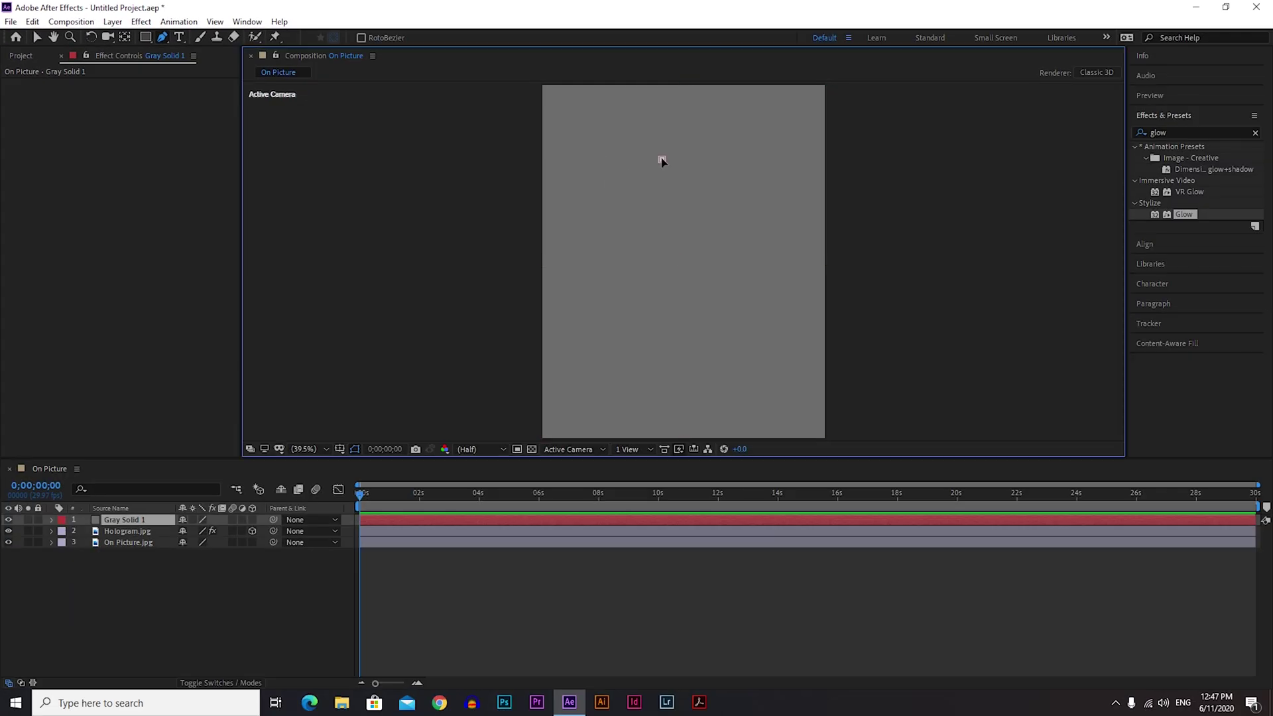
click(1066, 323)
click(1190, 390)
click(723, 185)
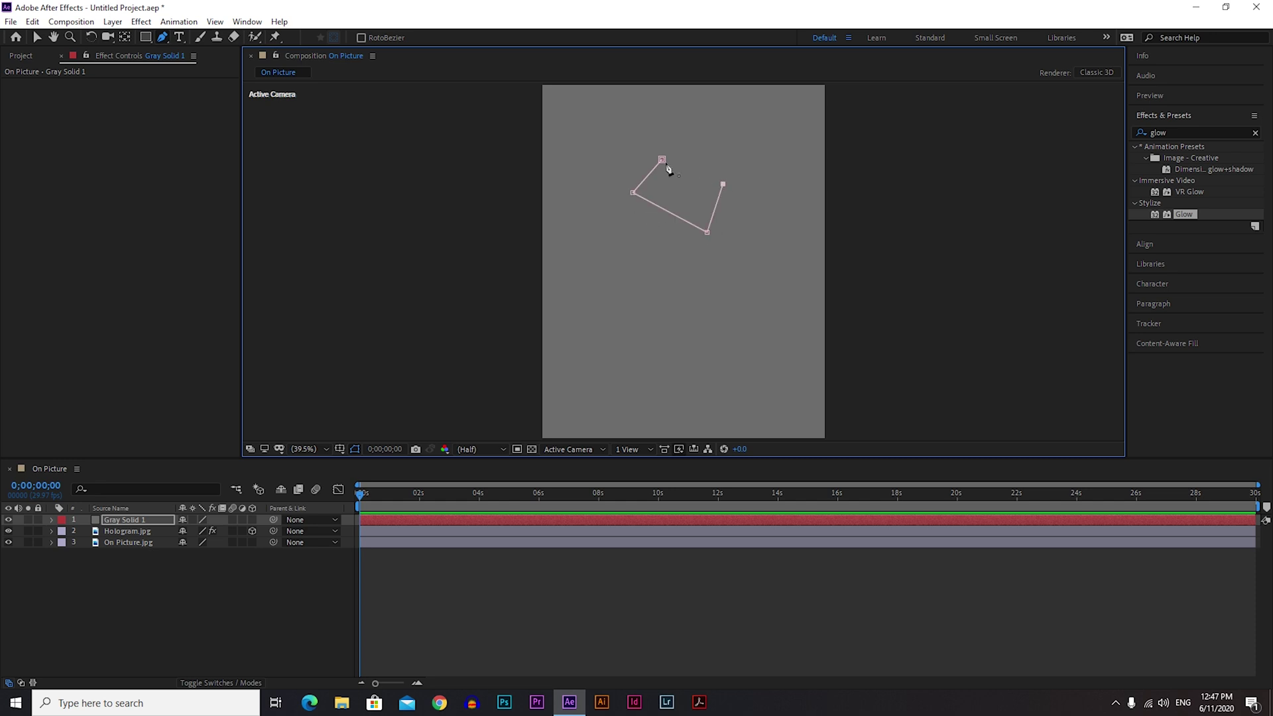
click(662, 160)
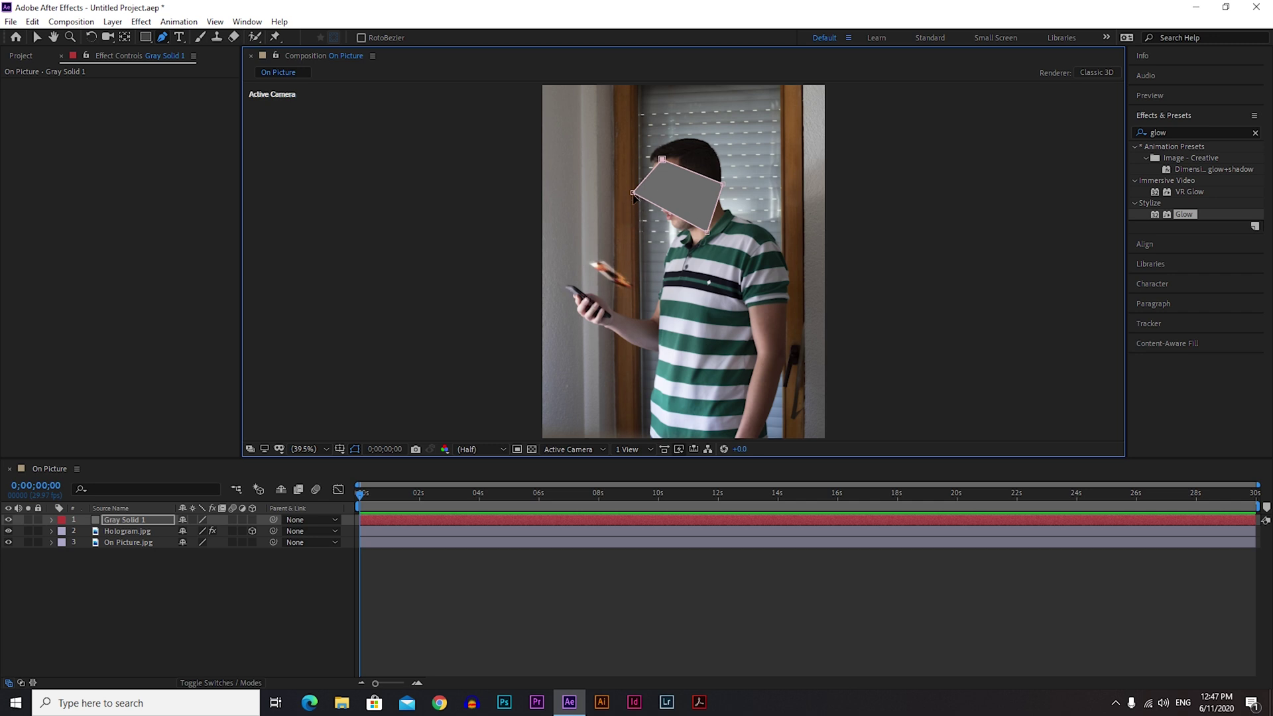
Drag the mask corners so the beam shape joins the phone to the hologram
drag(632, 192, 577, 288)
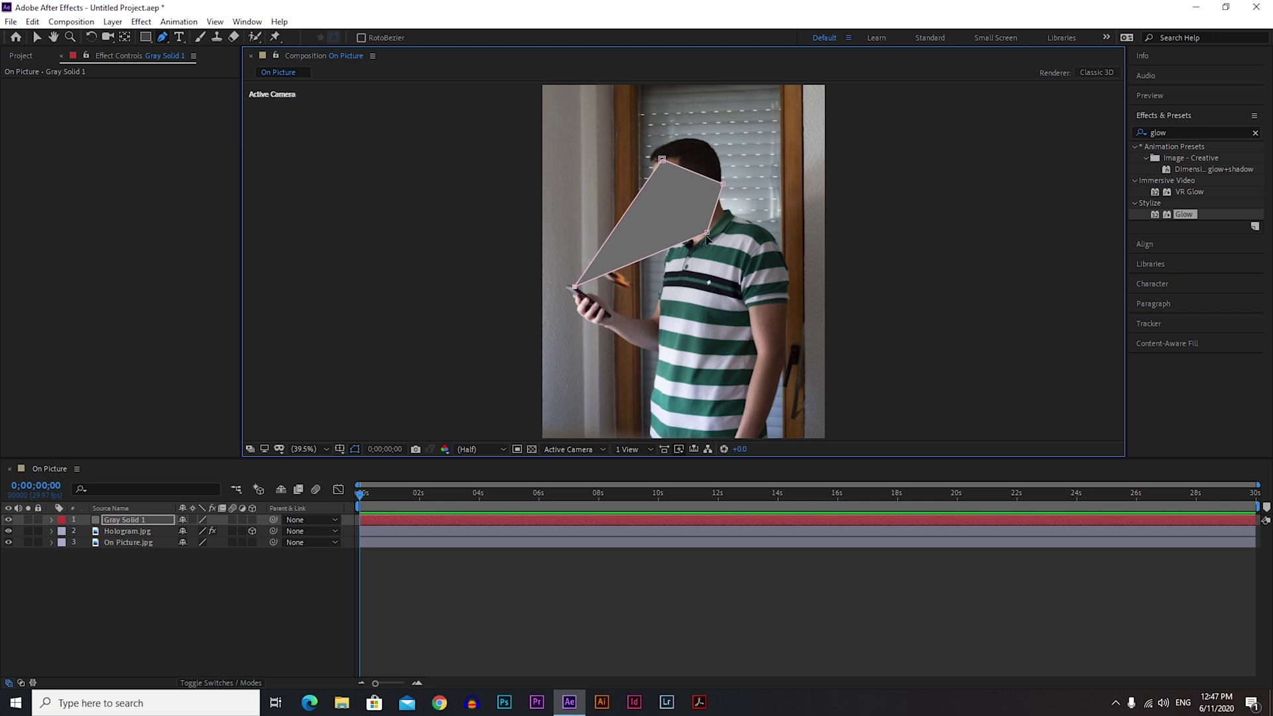
drag(707, 232, 607, 312)
drag(722, 184, 629, 282)
drag(661, 159, 600, 265)
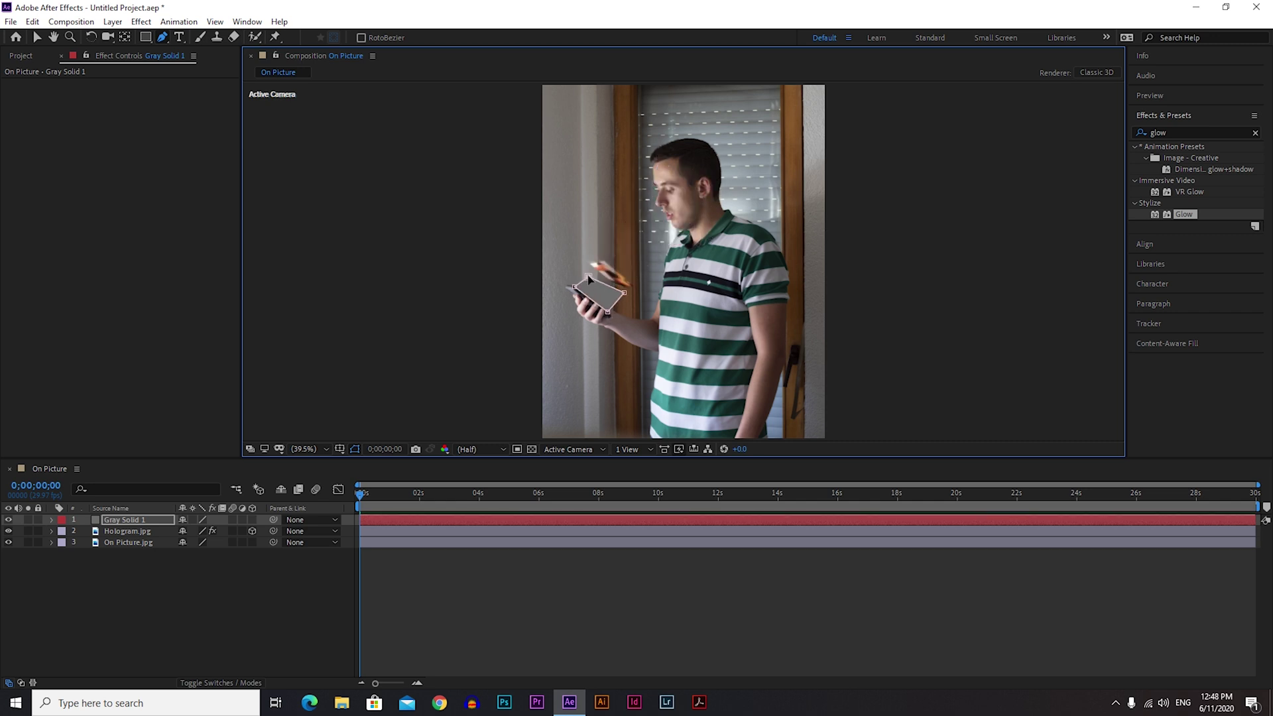
key(v)
click(622, 299)
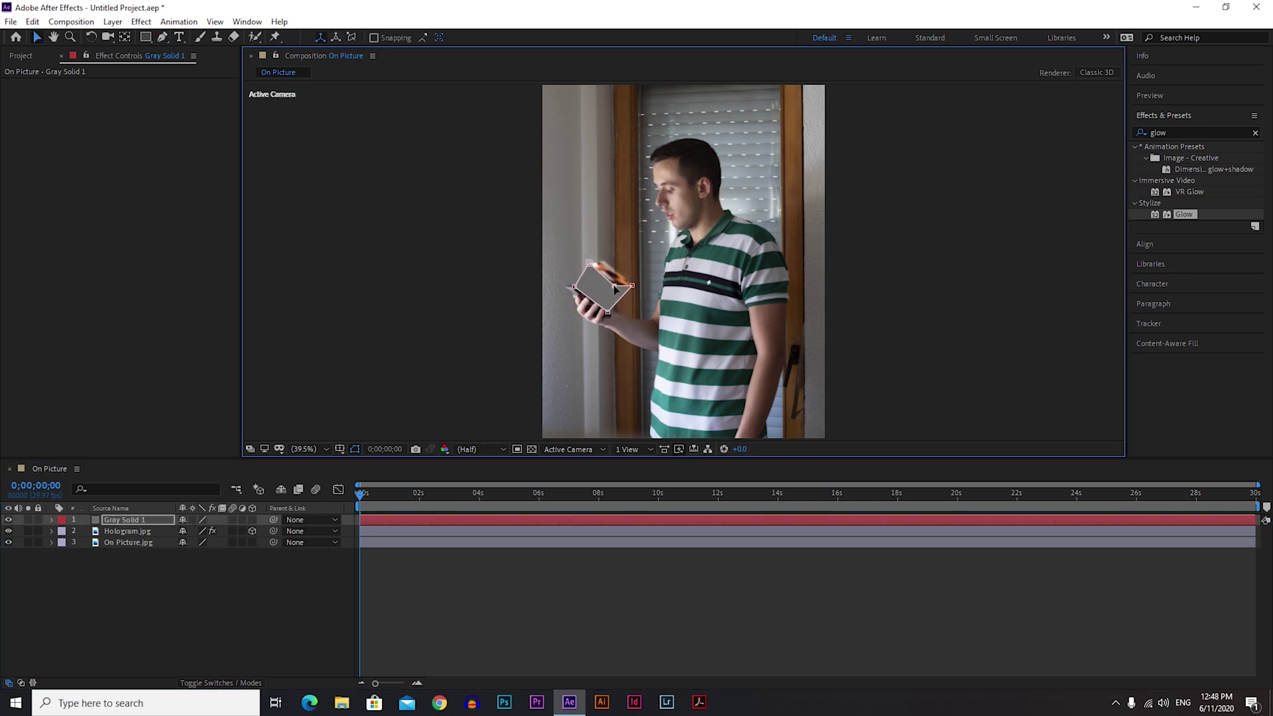
drag(607, 312, 580, 290)
click(256, 645)
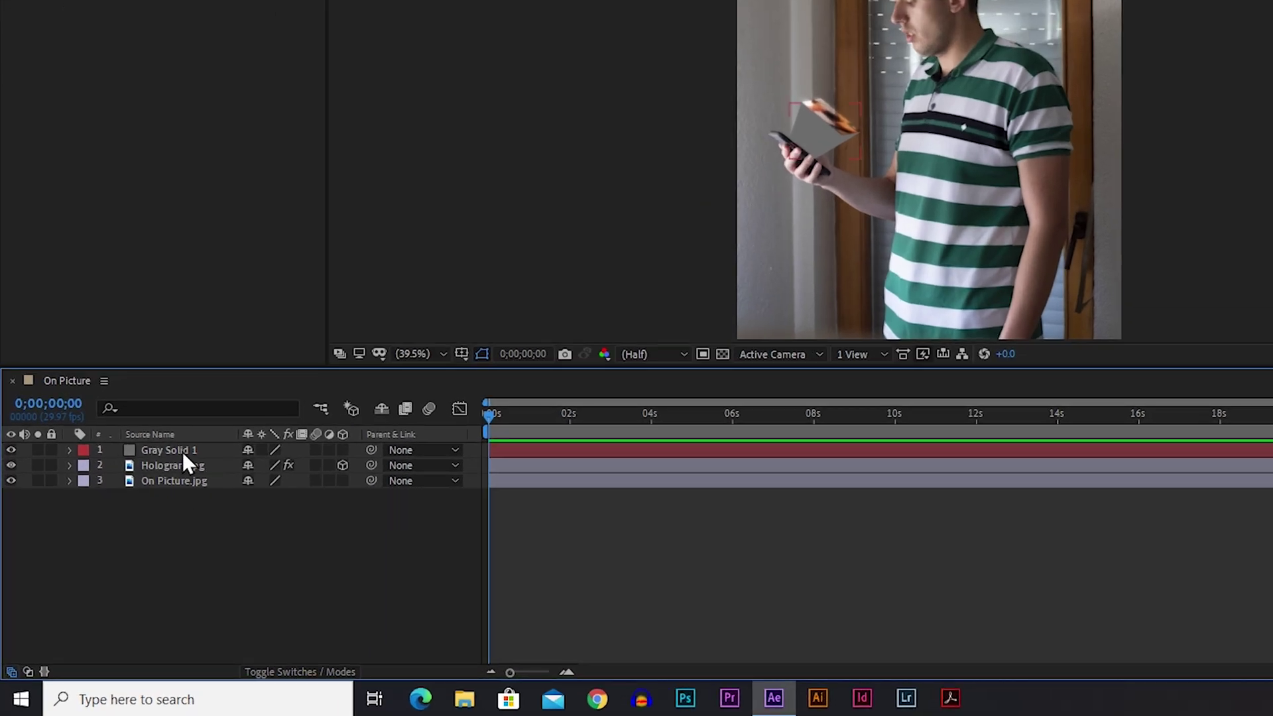
Set Gray Solid 1's blend mode to Overlay
click(132, 521)
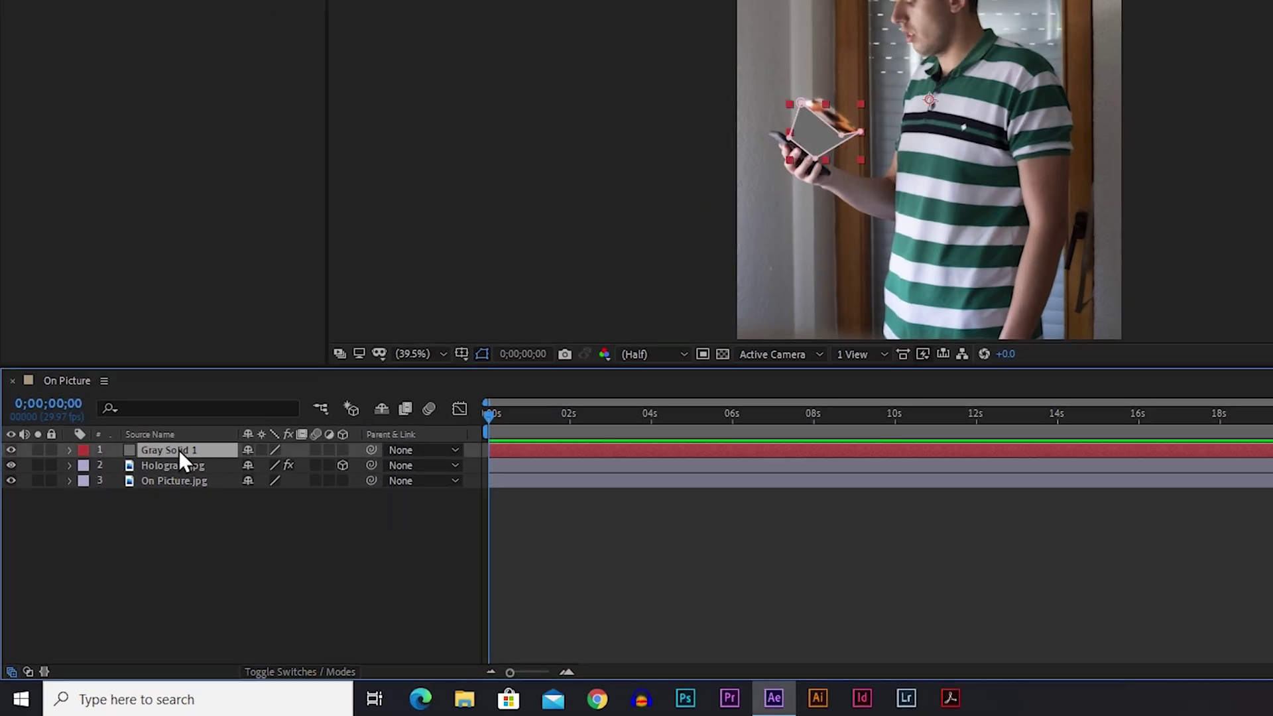
click(301, 671)
click(288, 450)
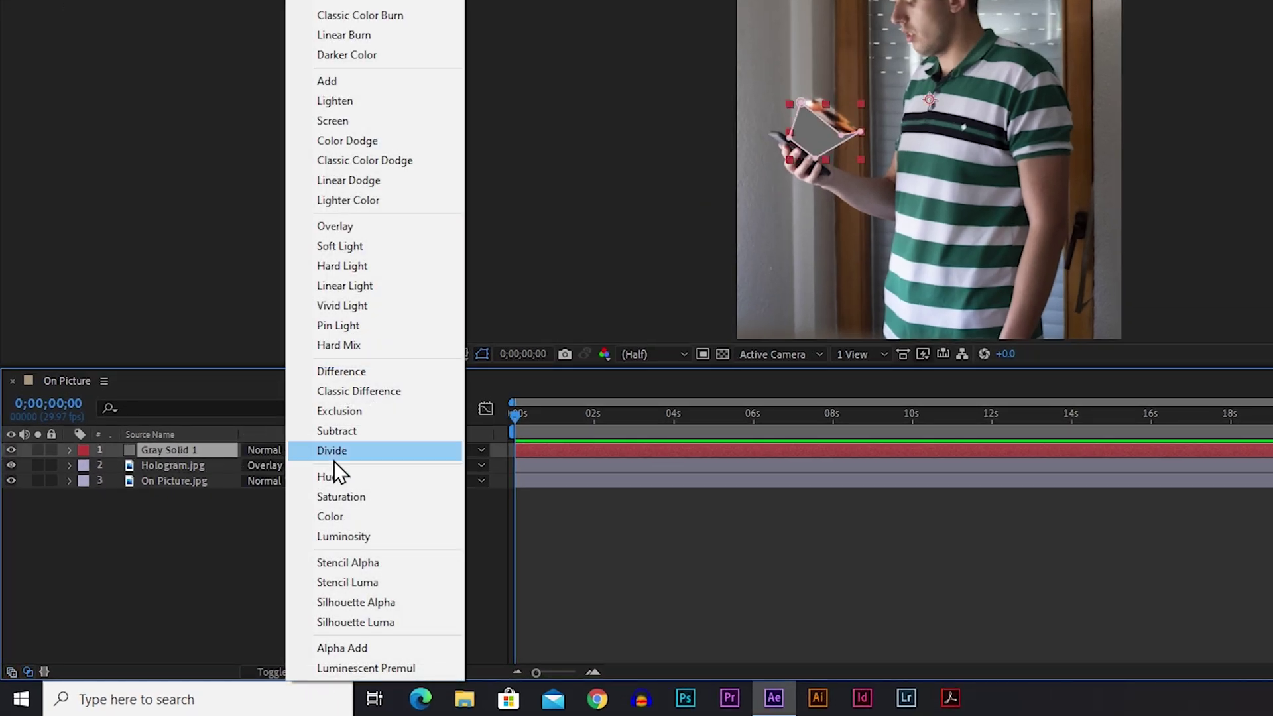
click(344, 224)
click(286, 590)
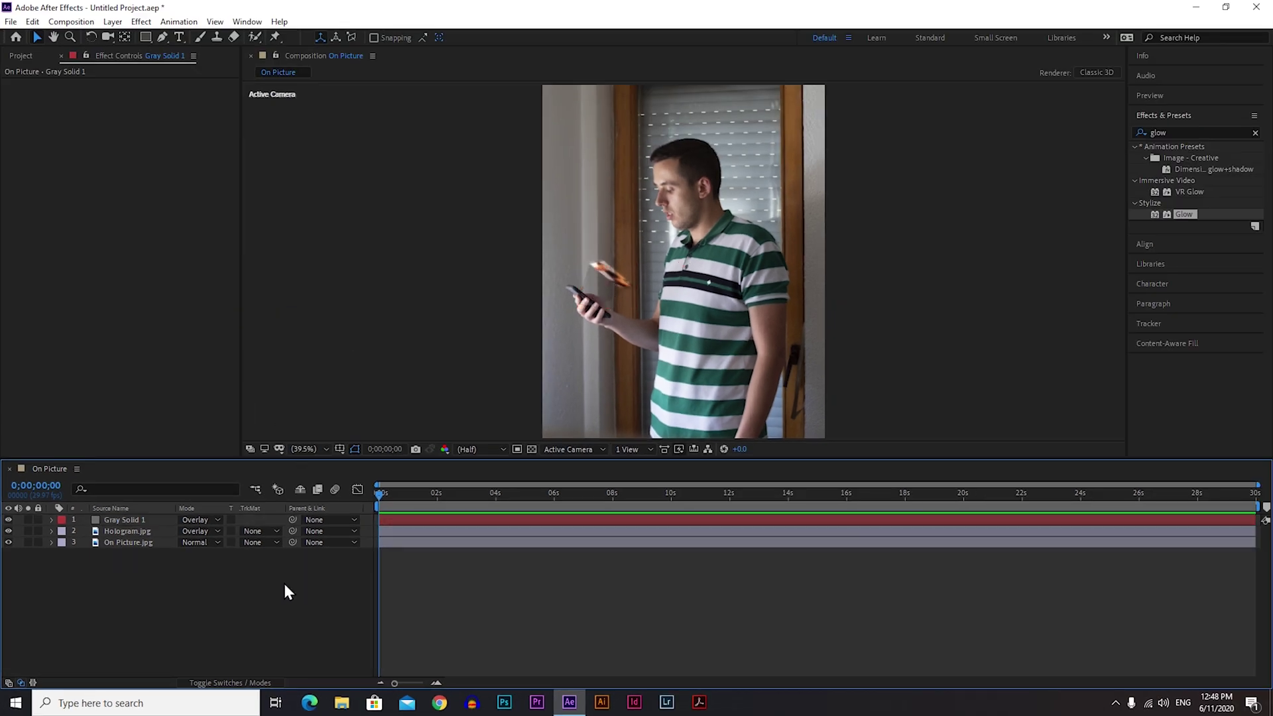
click(134, 531)
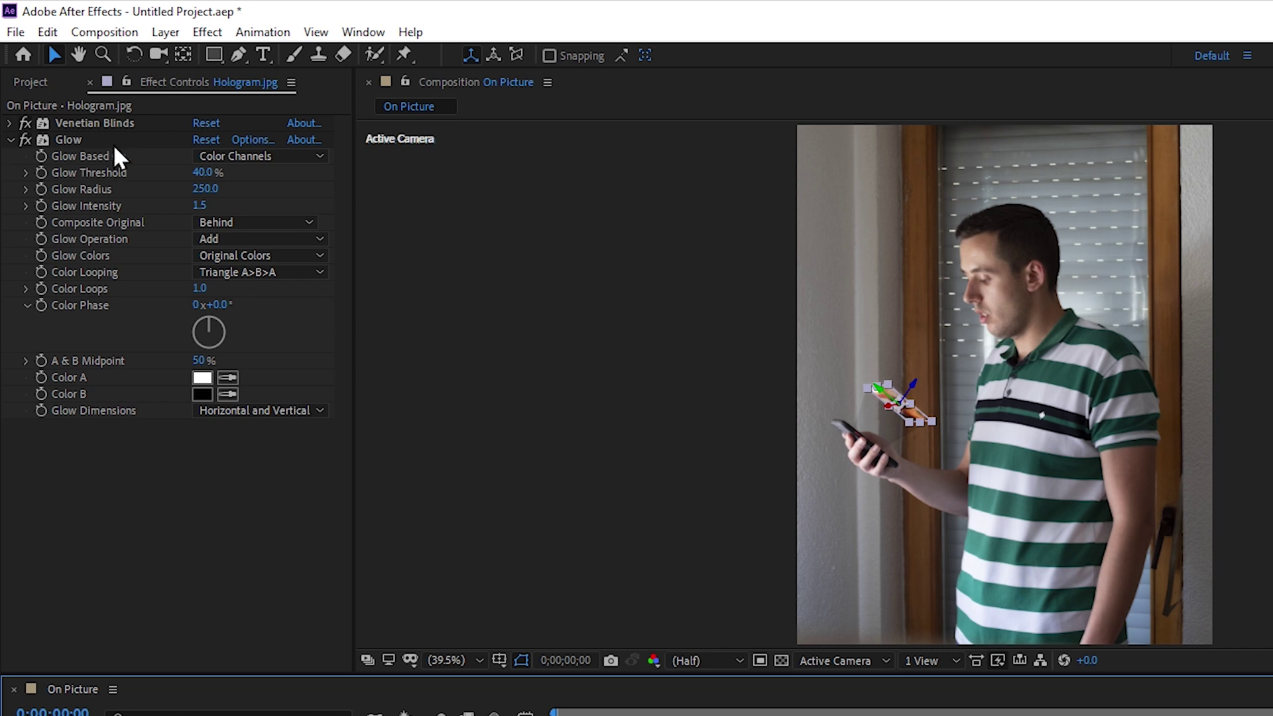
Copy the Glow effect from Hologram.jpg and paste it onto Gray Solid 1
click(74, 138)
key(ctrl+c)
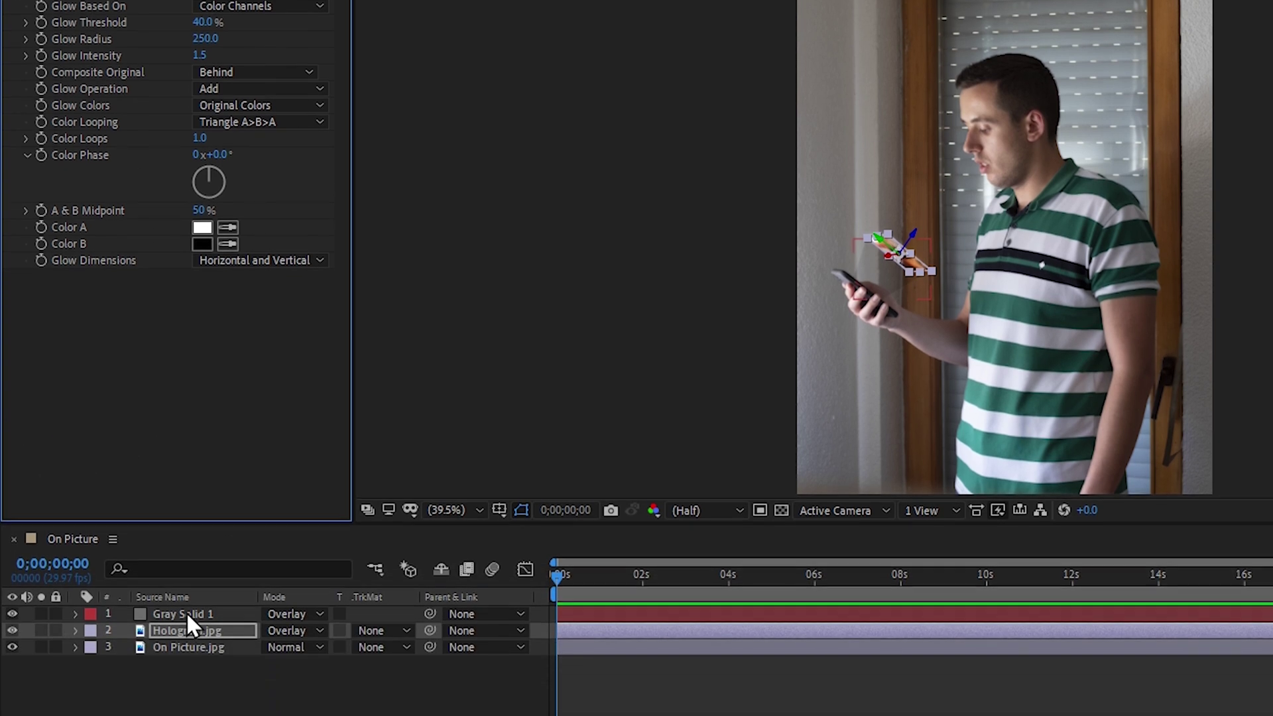
click(188, 715)
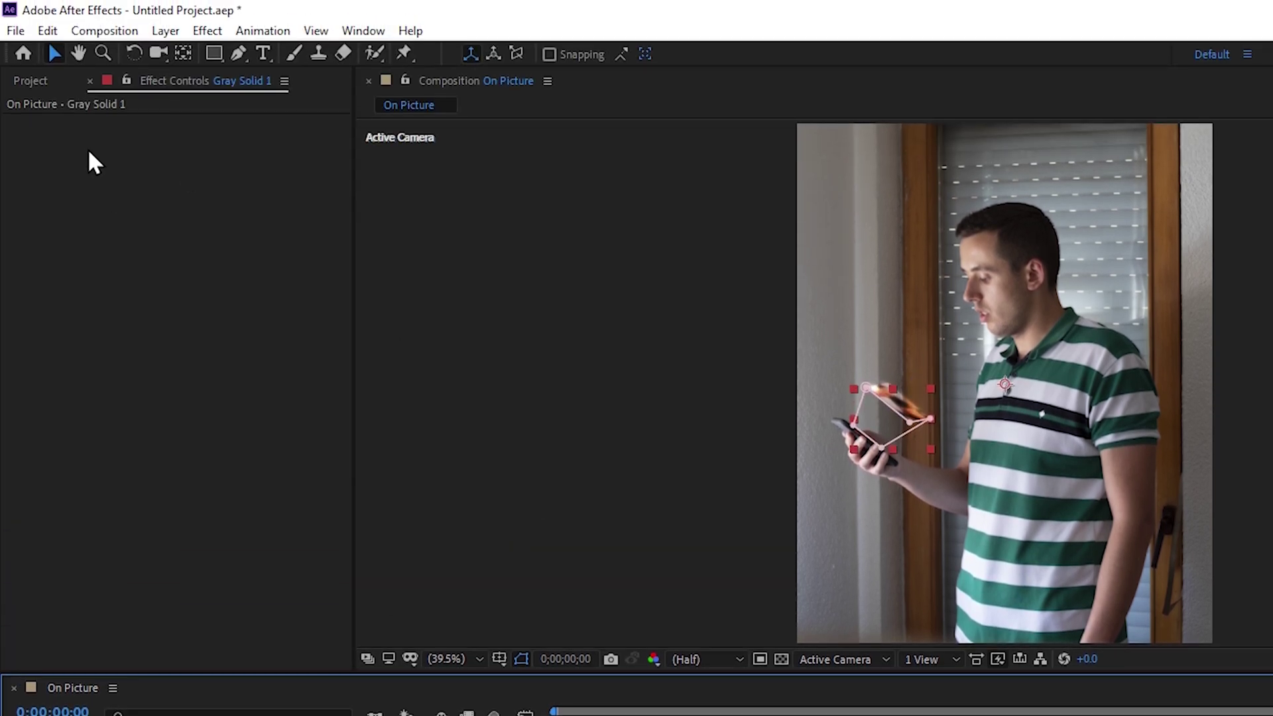
click(189, 261)
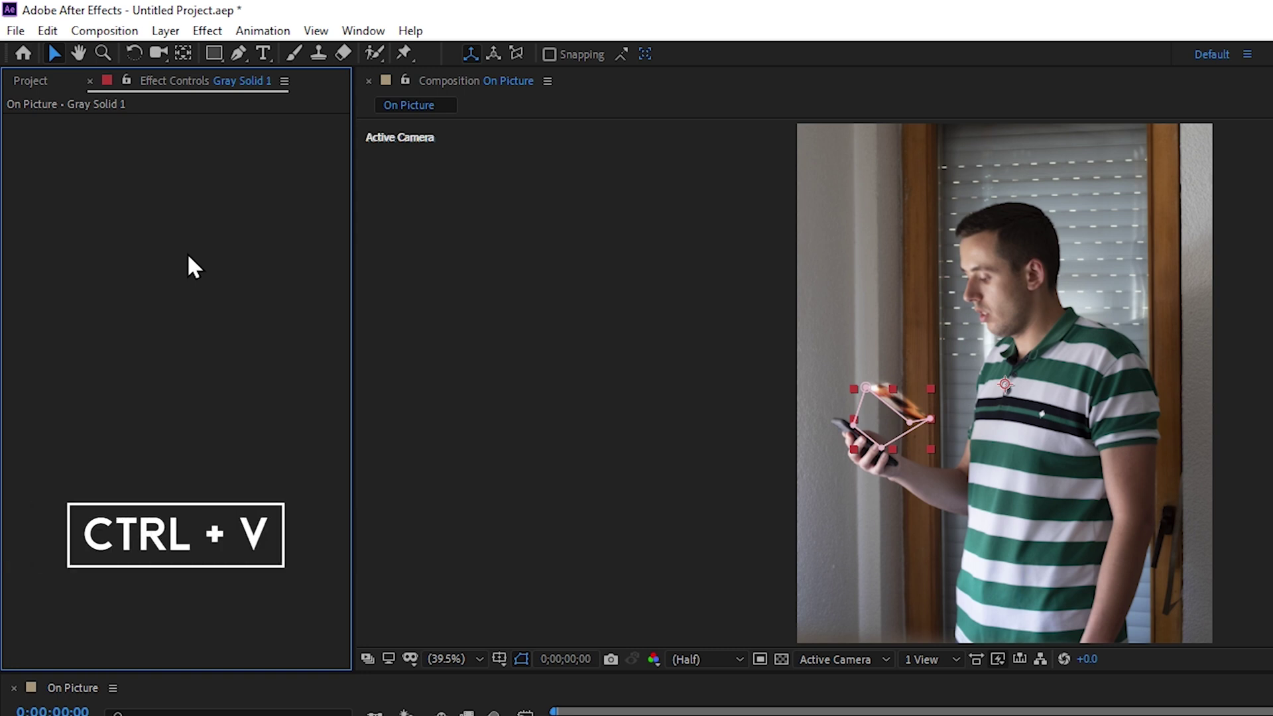
key(ctrl+v)
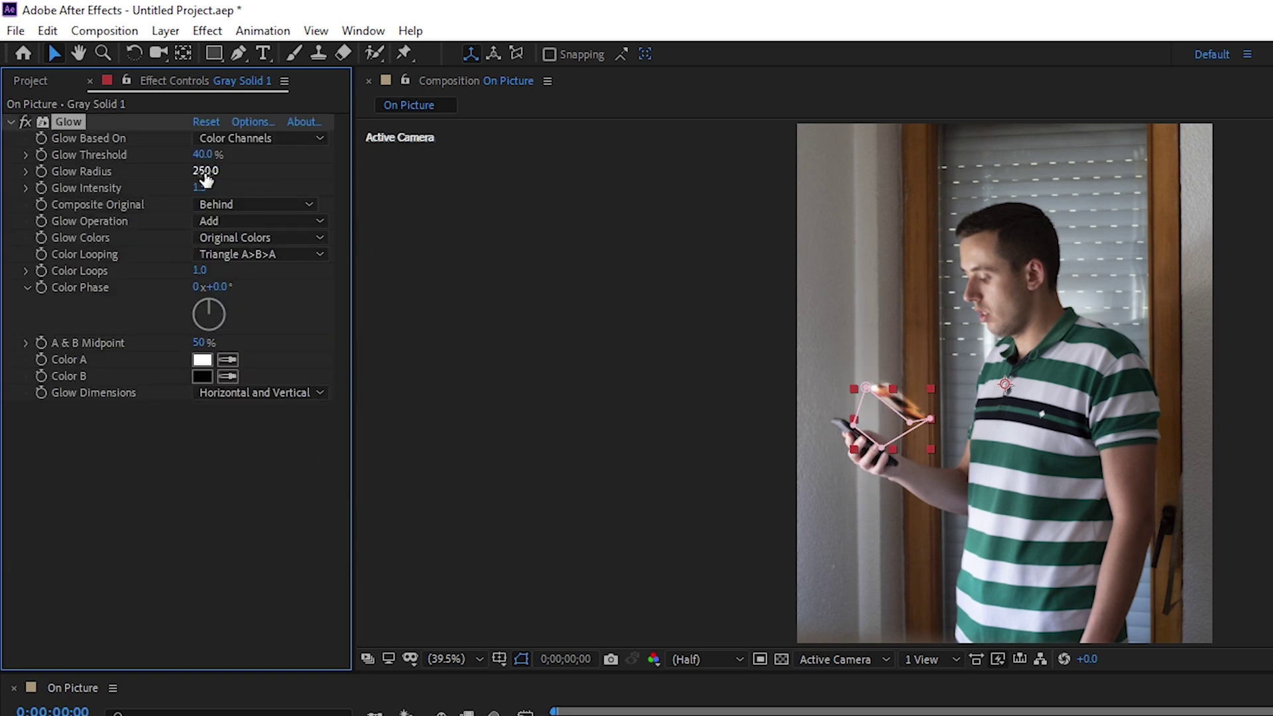
Tune the beam's Glow to 41.6% threshold, 127 radius and 1.8 intensity
drag(209, 180, 156, 192)
drag(199, 155, 159, 171)
click(826, 507)
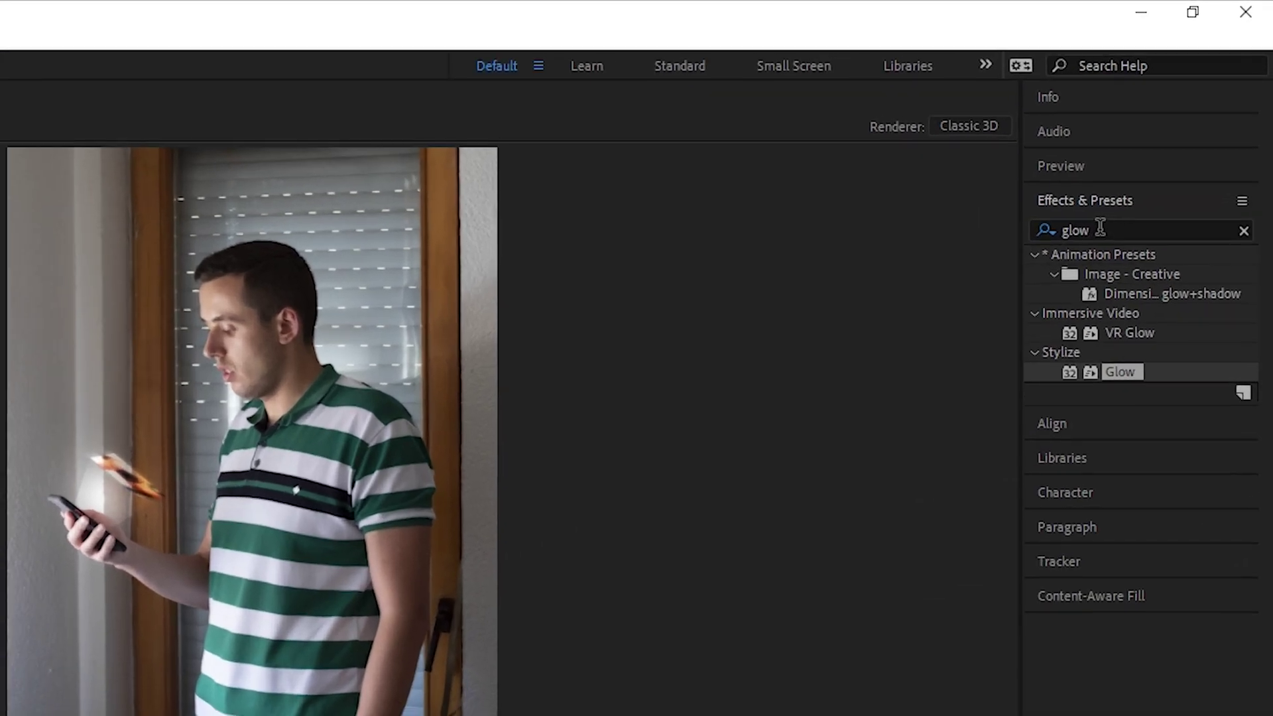
Search 'fract' and apply Noise & Grain > Fractal Noise to Gray Solid 1, collapsing its Glow
click(1184, 131)
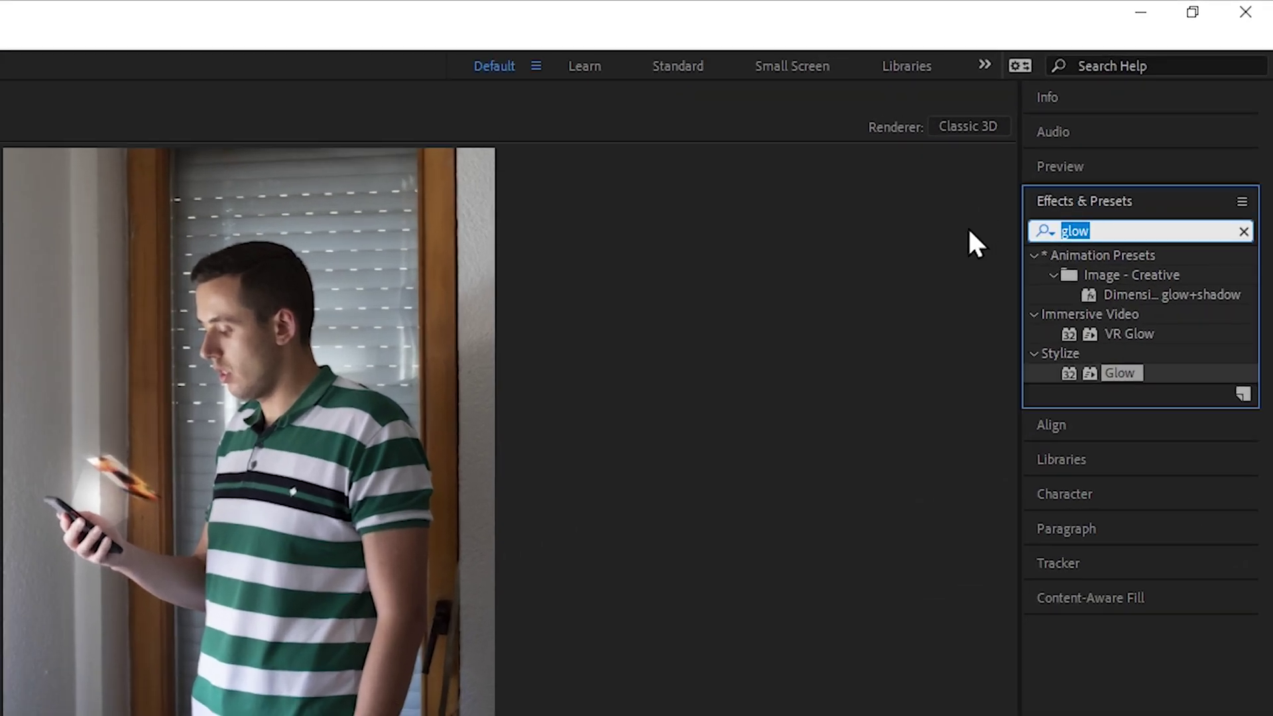
key(BackSpace)
text(fract)
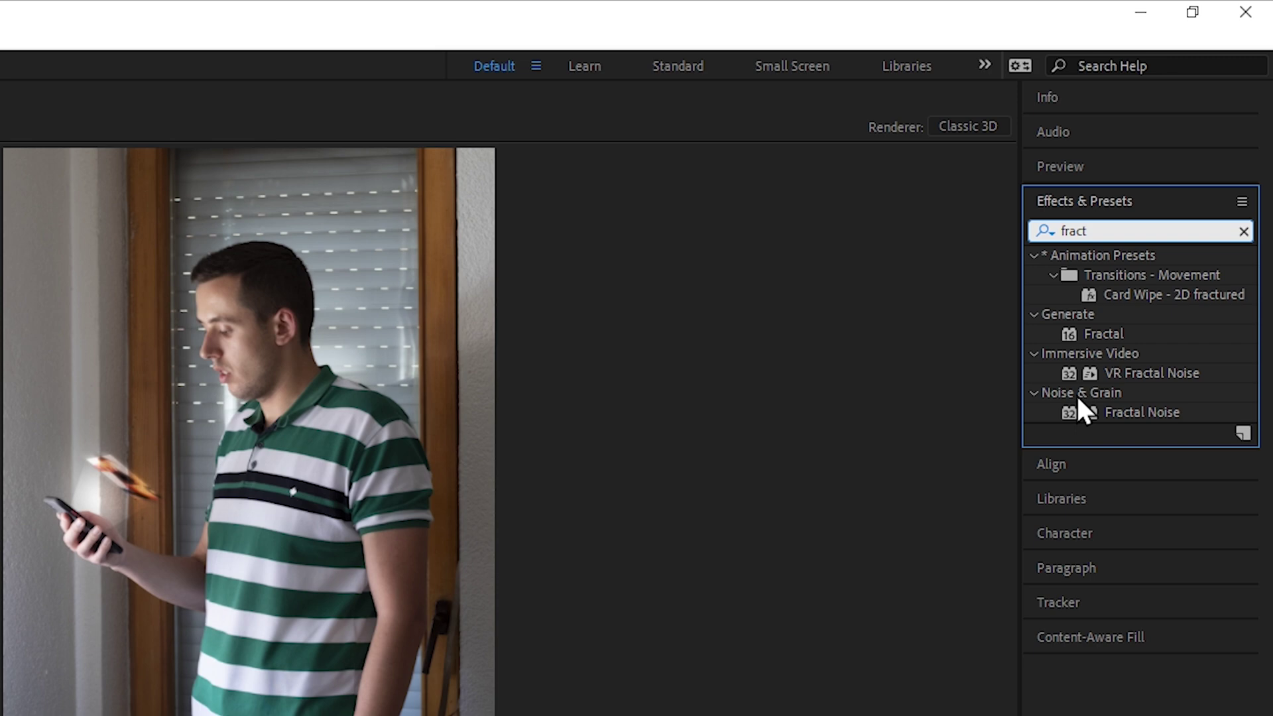
drag(1142, 412, 0, 715)
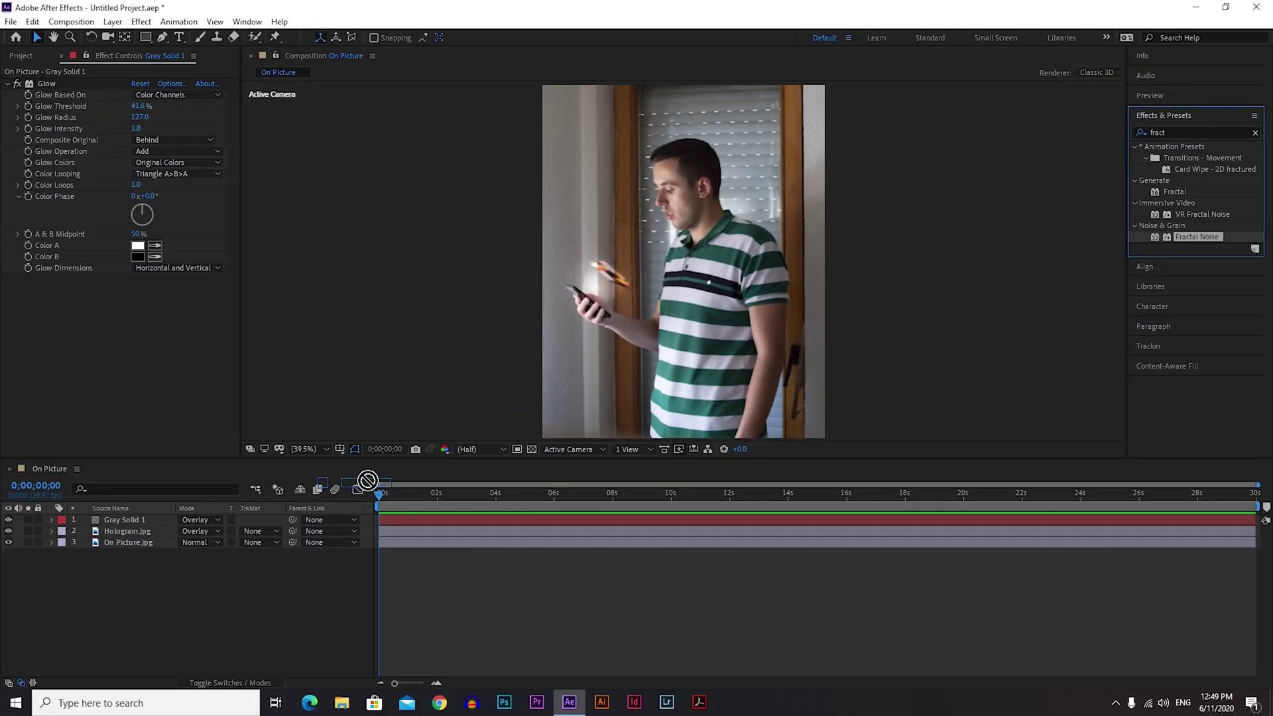
drag(367, 480, 139, 517)
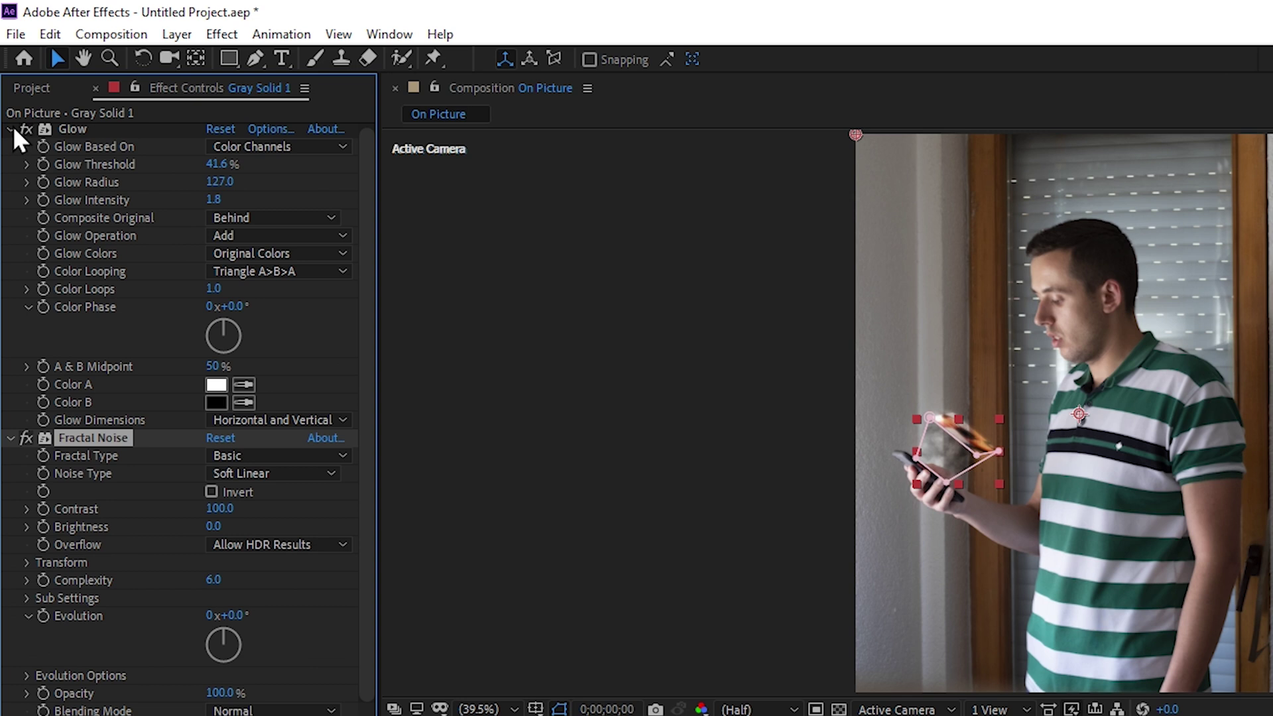
click(11, 127)
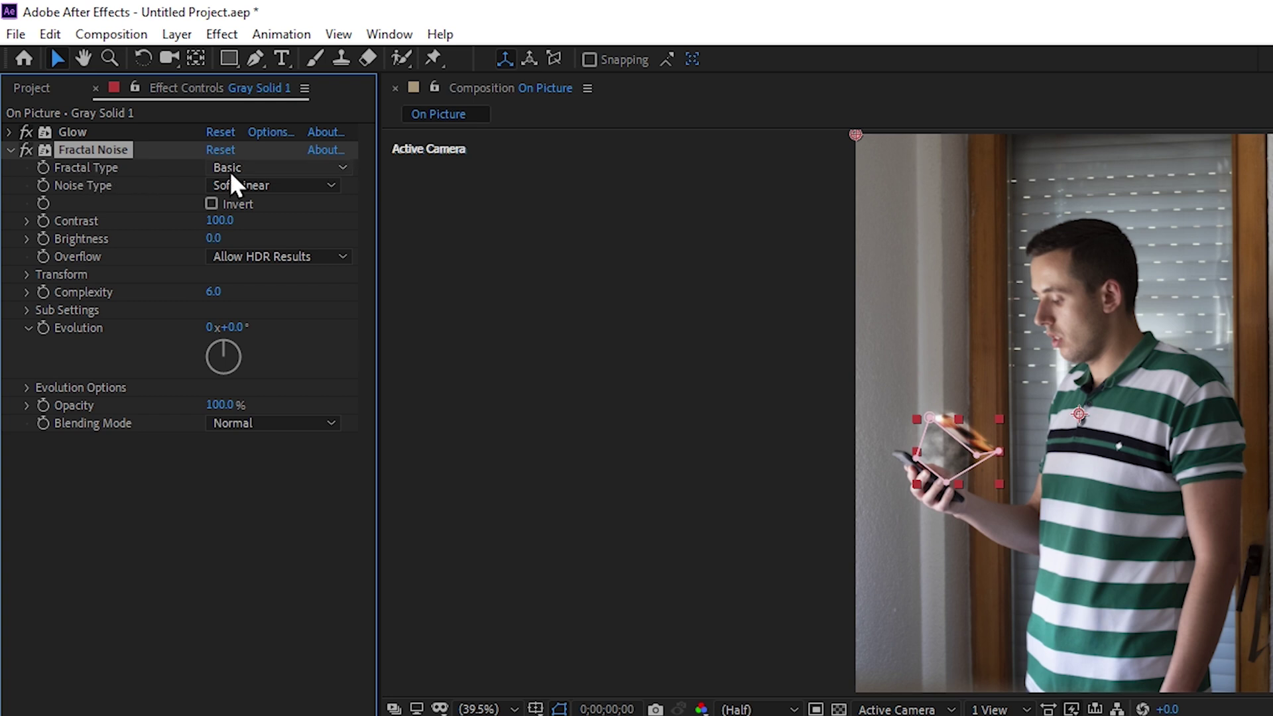
Set the Fractal Noise Fractal Type to Dynamic and Noise Type to Block
click(268, 168)
click(305, 295)
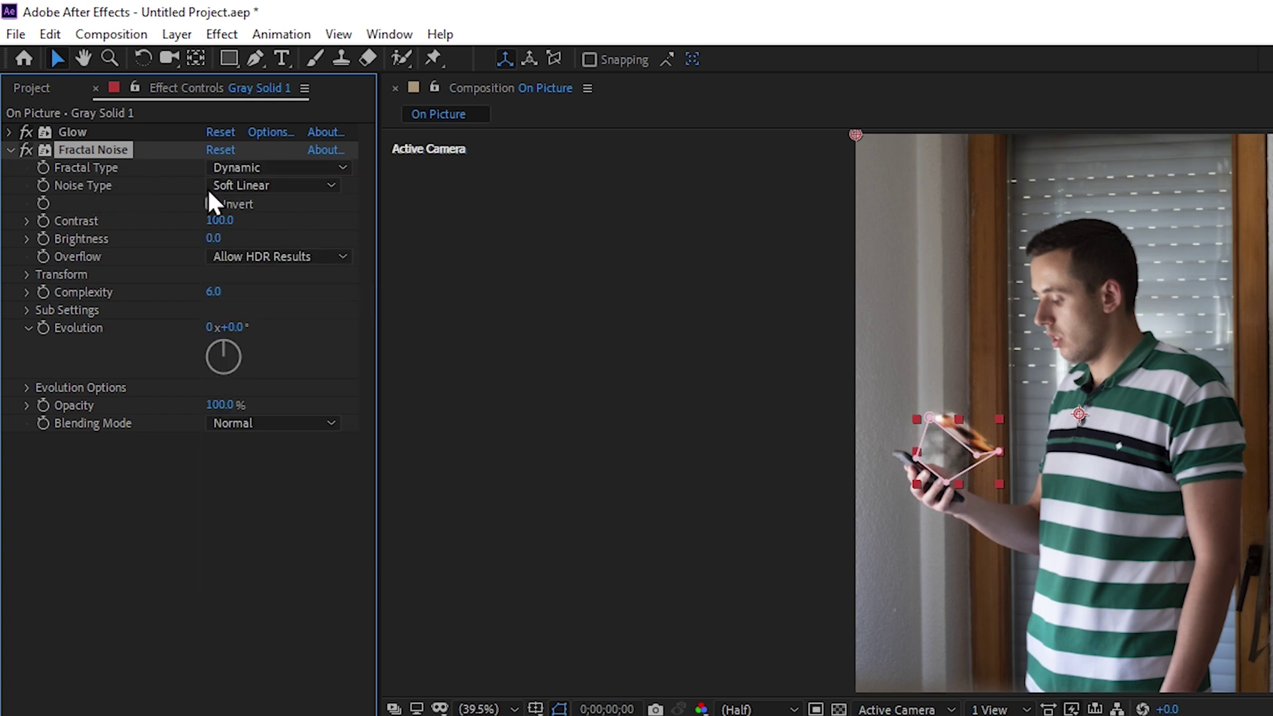
click(285, 183)
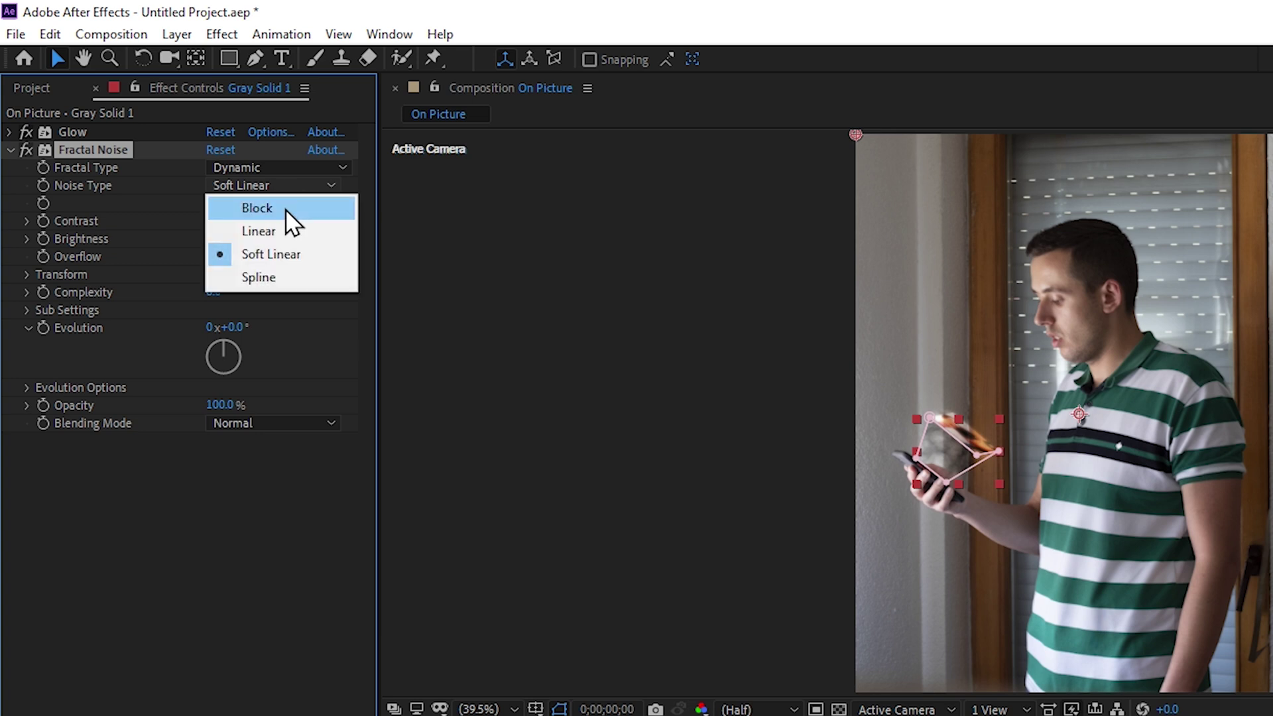
click(285, 208)
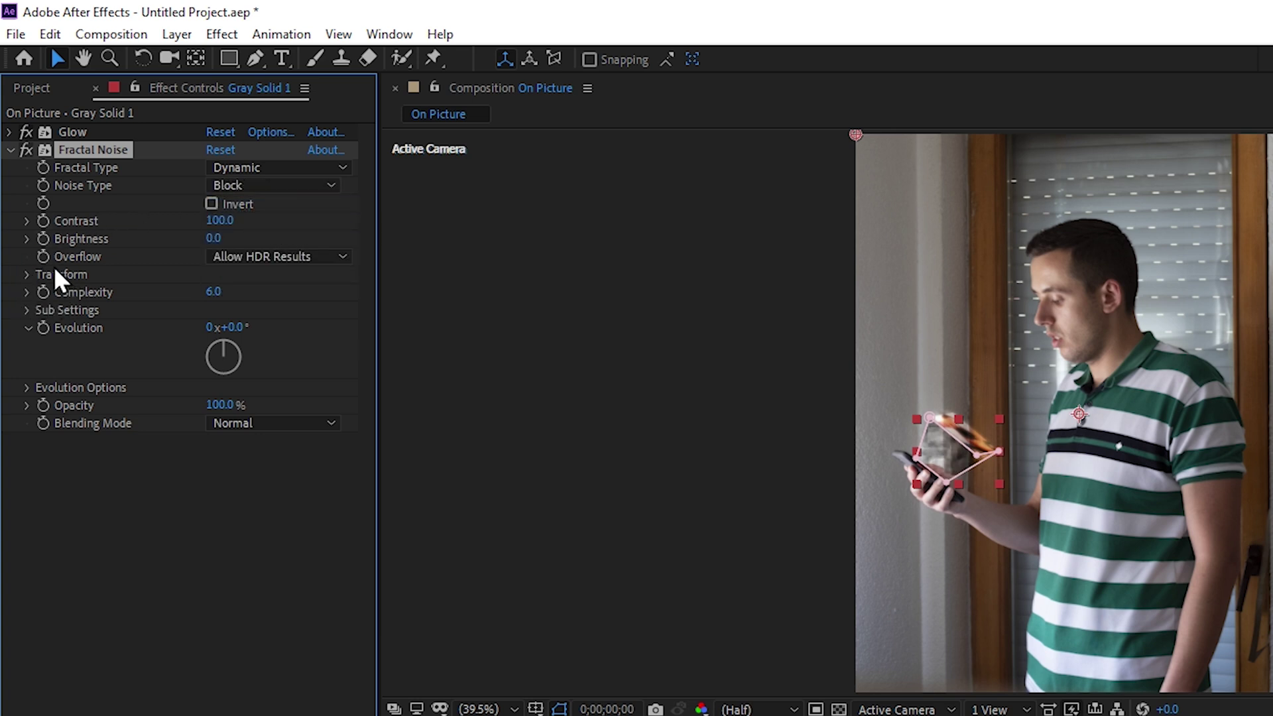
Turn off Uniform Scaling and stretch the noise to Scale Width 600 and Scale Height about 78
click(28, 274)
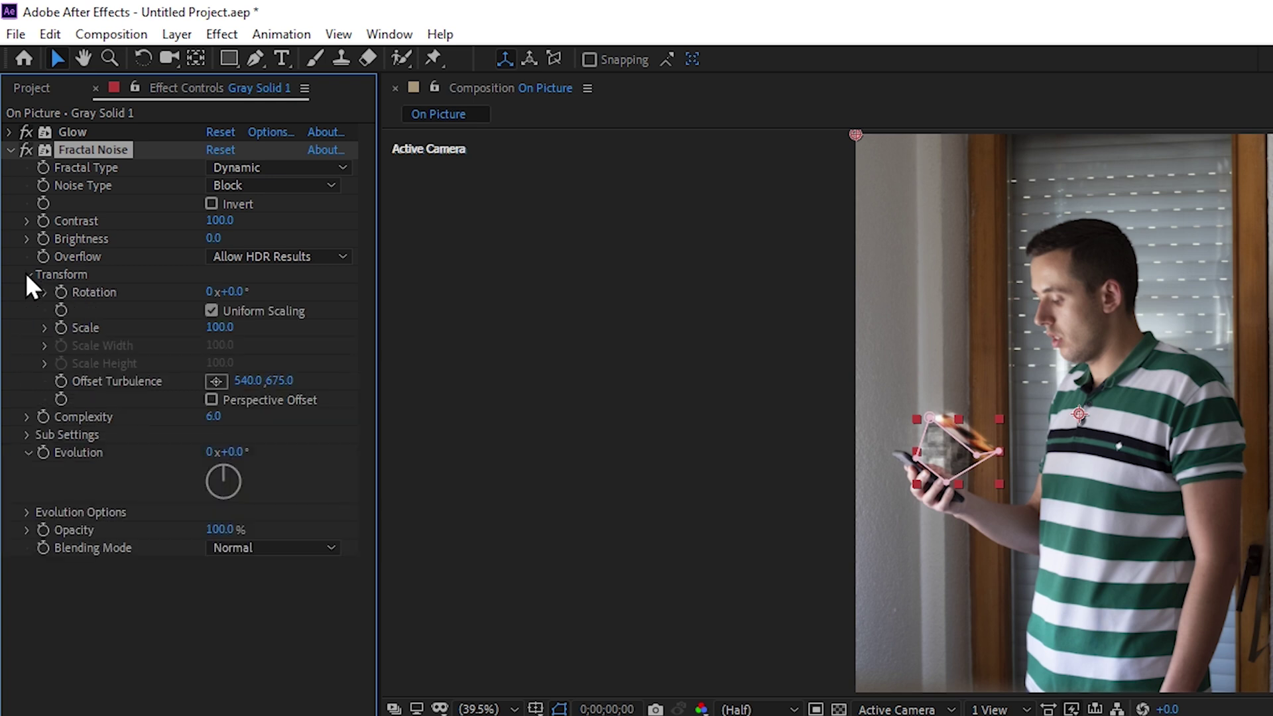
click(211, 310)
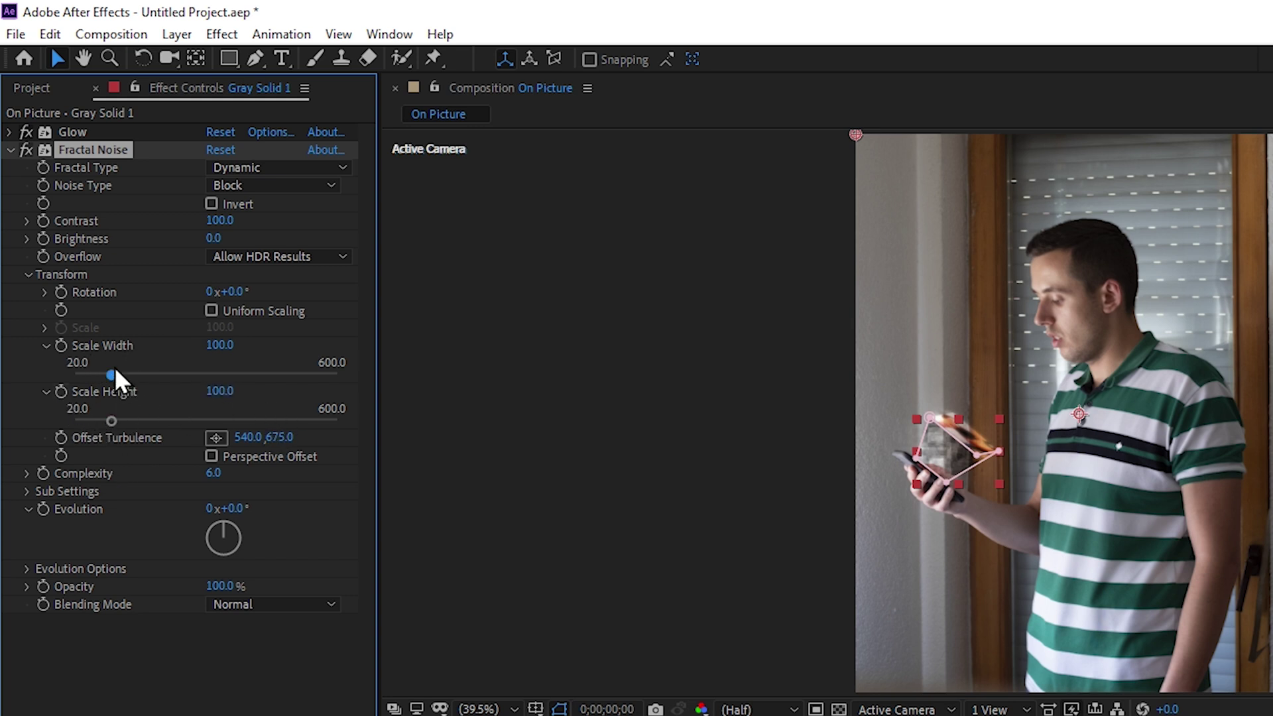
drag(113, 375, 373, 381)
drag(110, 421, 101, 427)
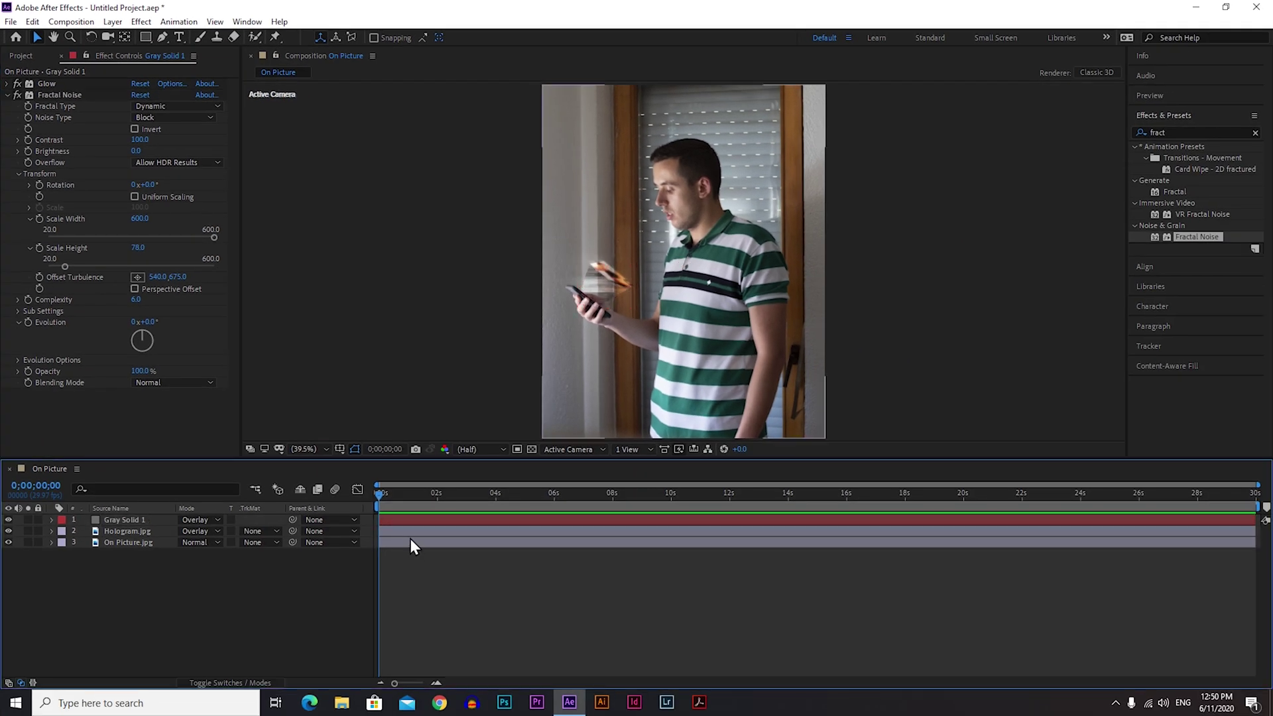
drag(460, 504, 372, 501)
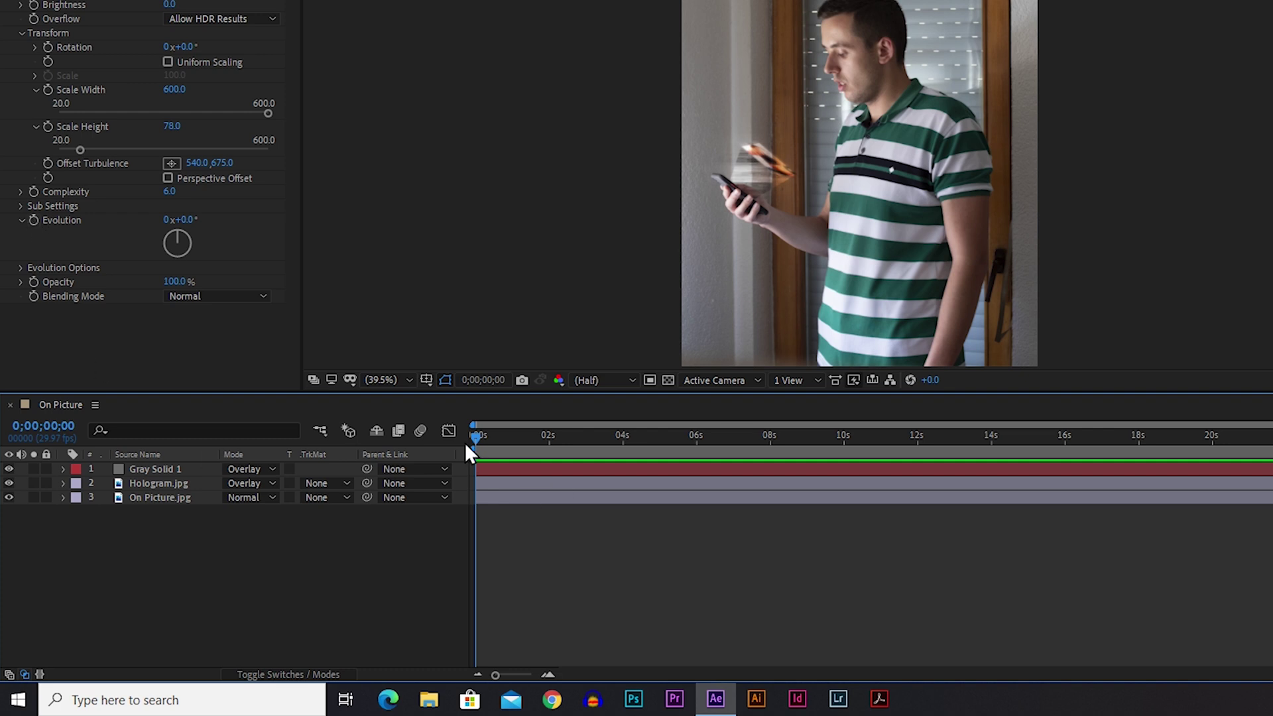
Keyframe Evolution from 0 at the start to 70x near 20s, then preview the flicker
drag(474, 436, 462, 438)
click(34, 220)
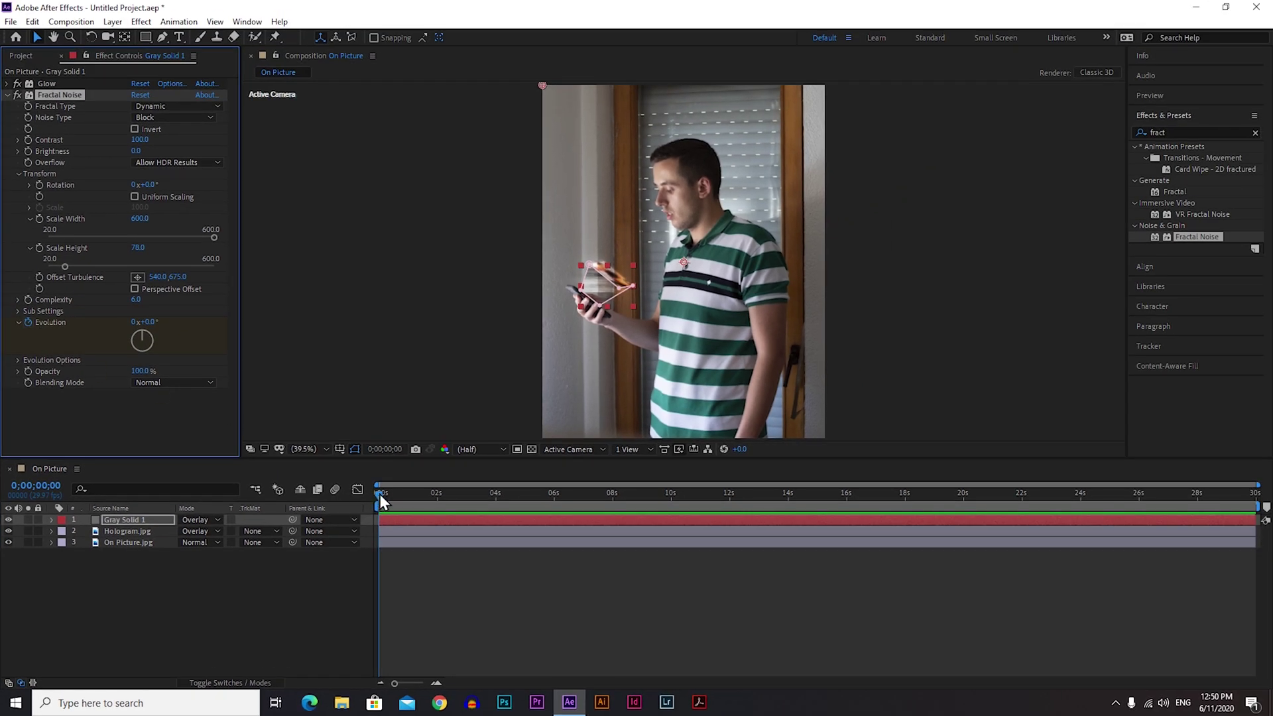
drag(381, 498, 965, 504)
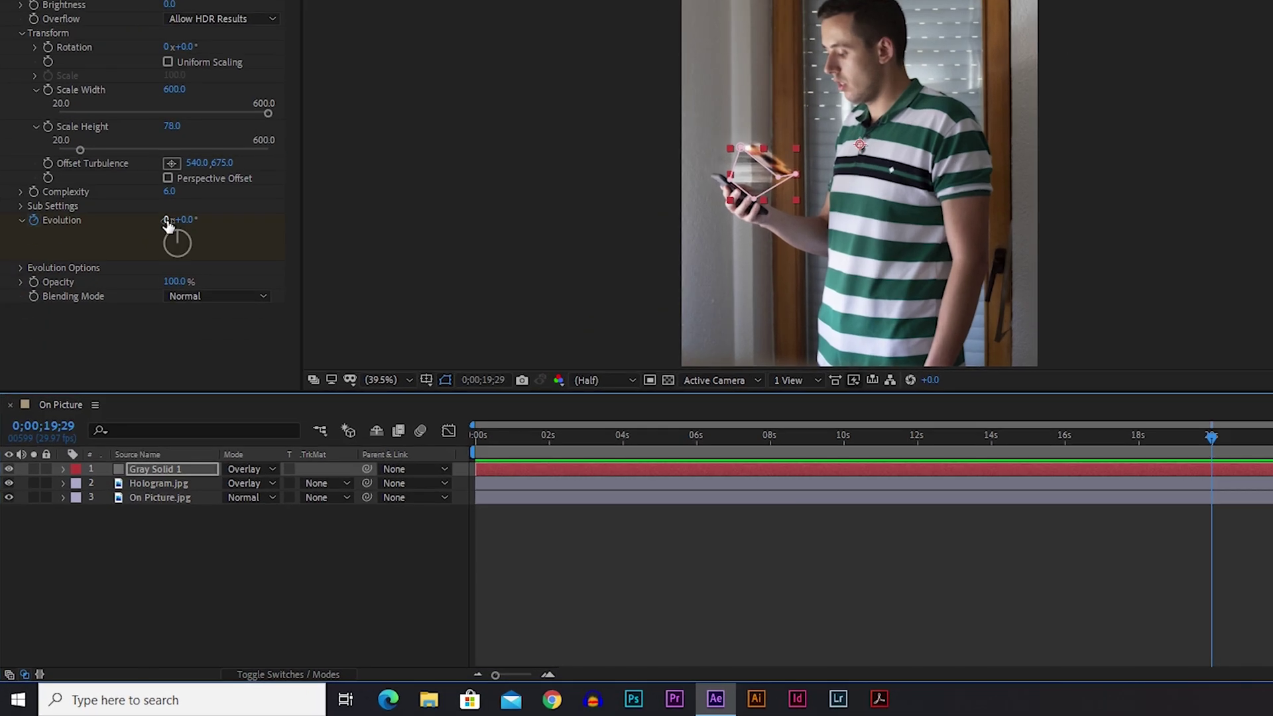
click(134, 322)
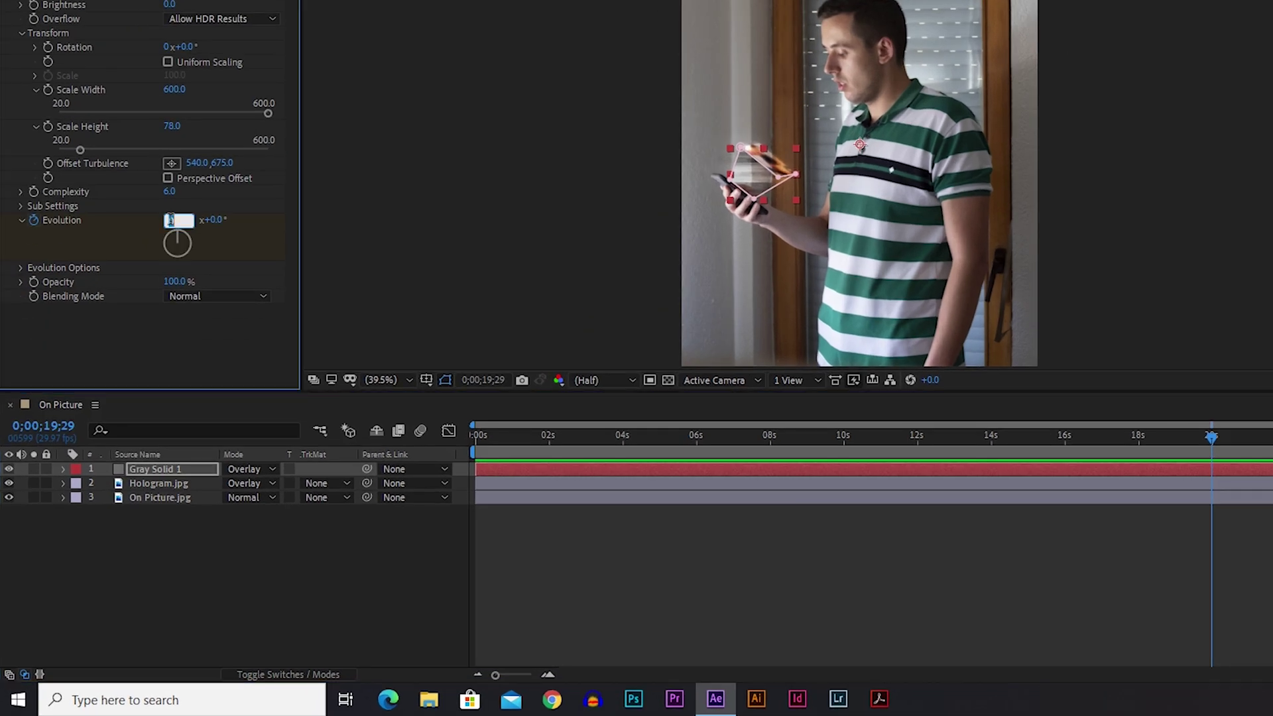
text(70)
key(Return)
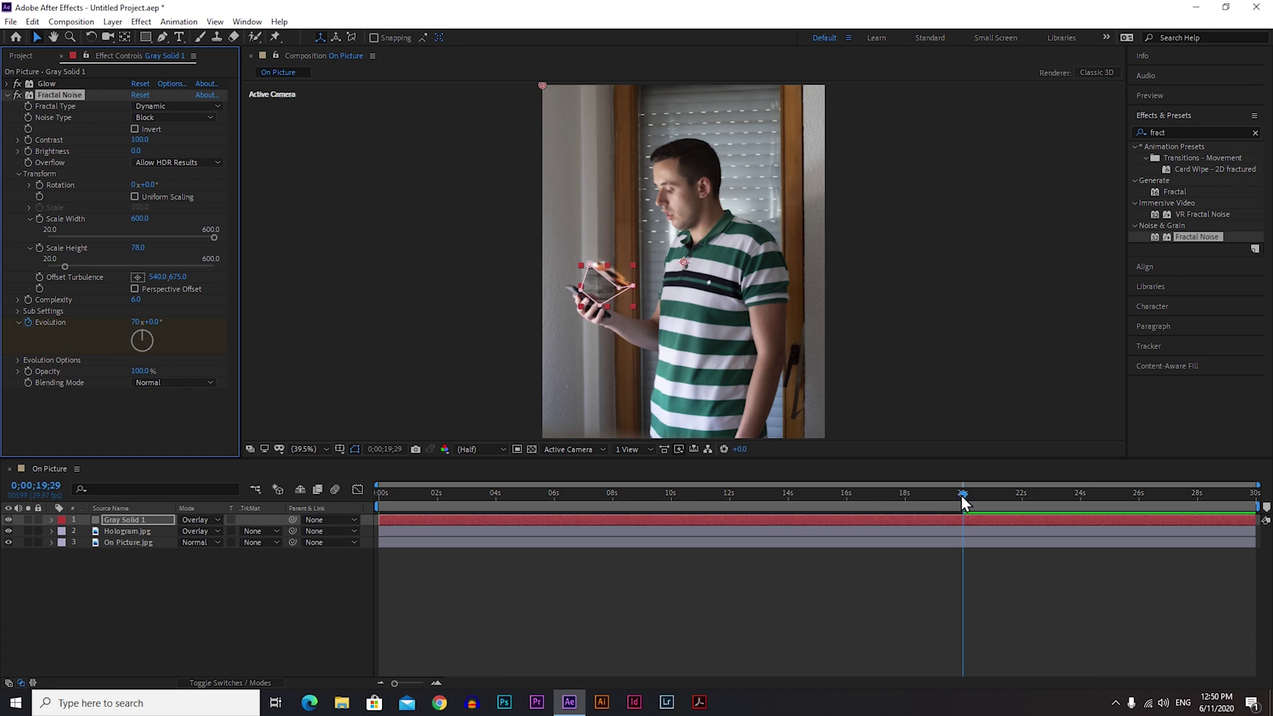
drag(965, 504, 365, 507)
key(space)
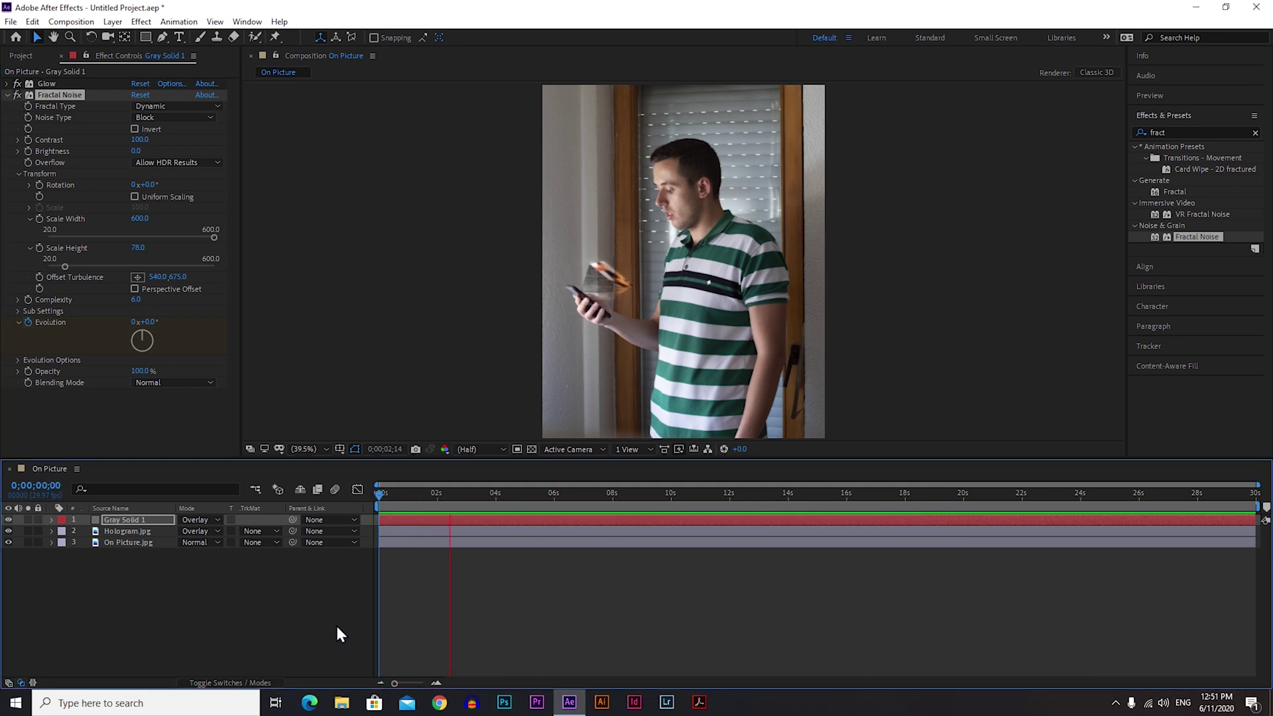
key(space)
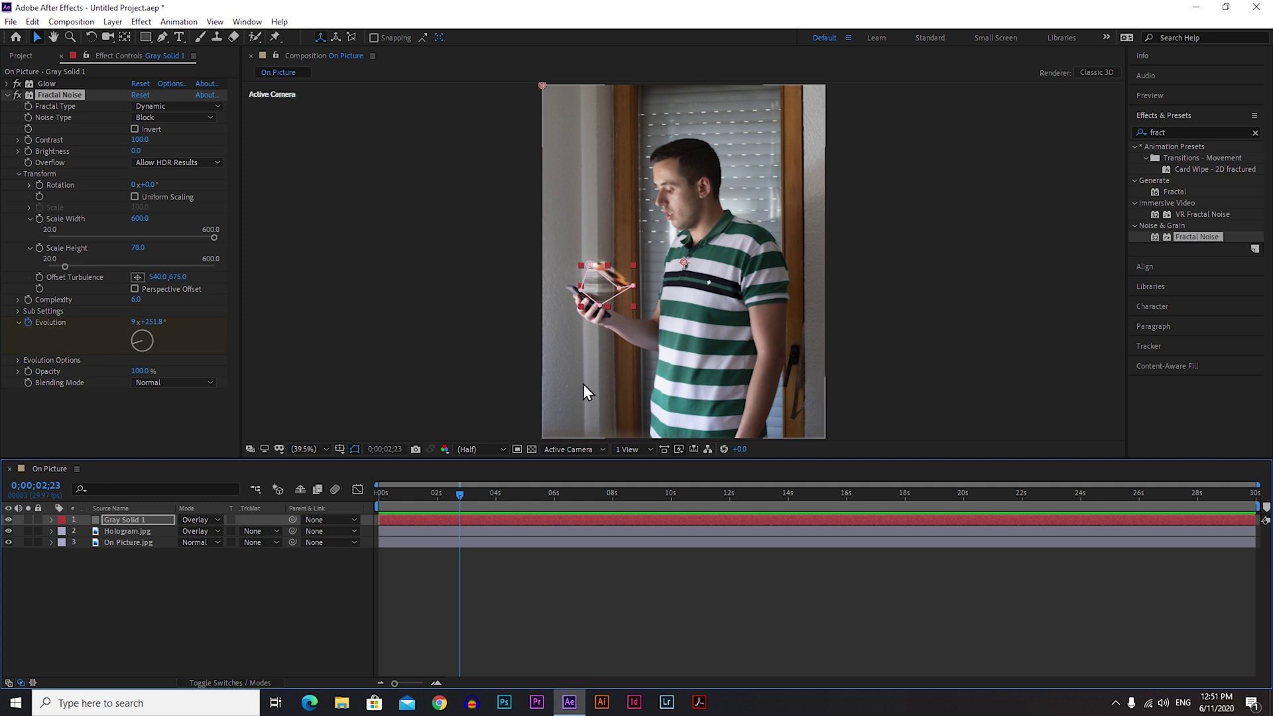
Set Mask 1's Mask Feather on Gray Solid 1 to 39 pixels
click(379, 494)
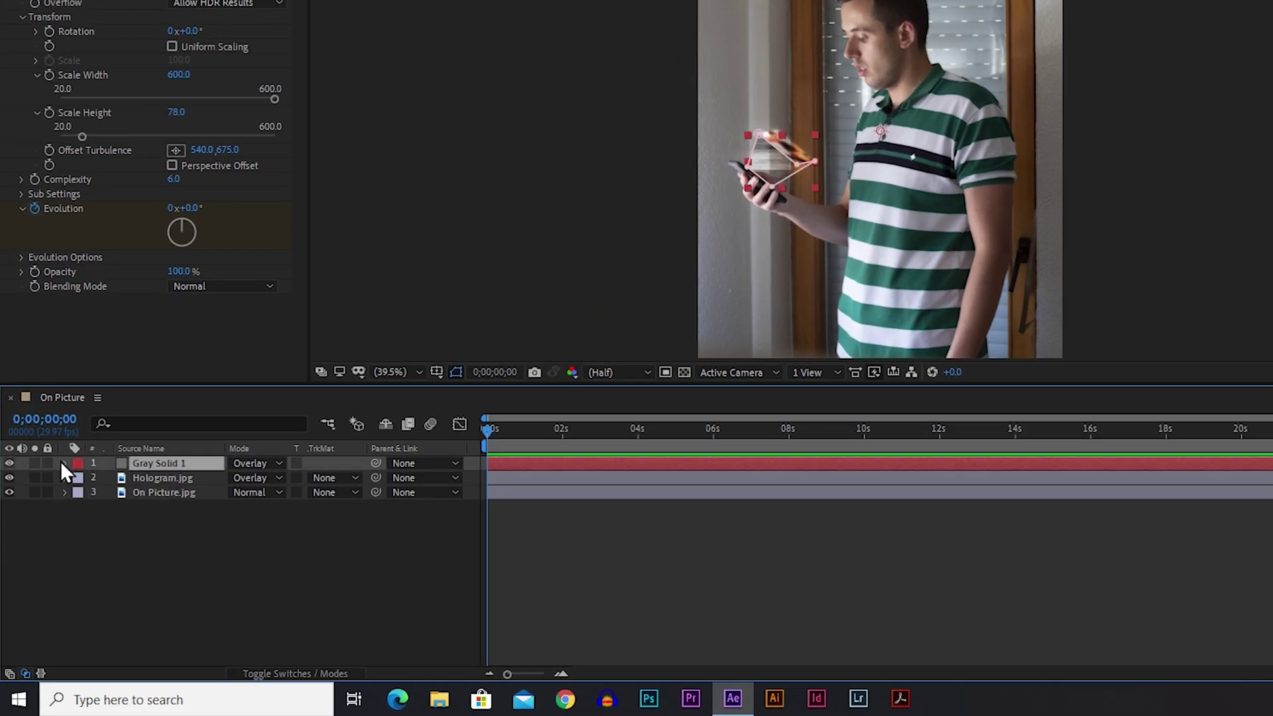
click(65, 462)
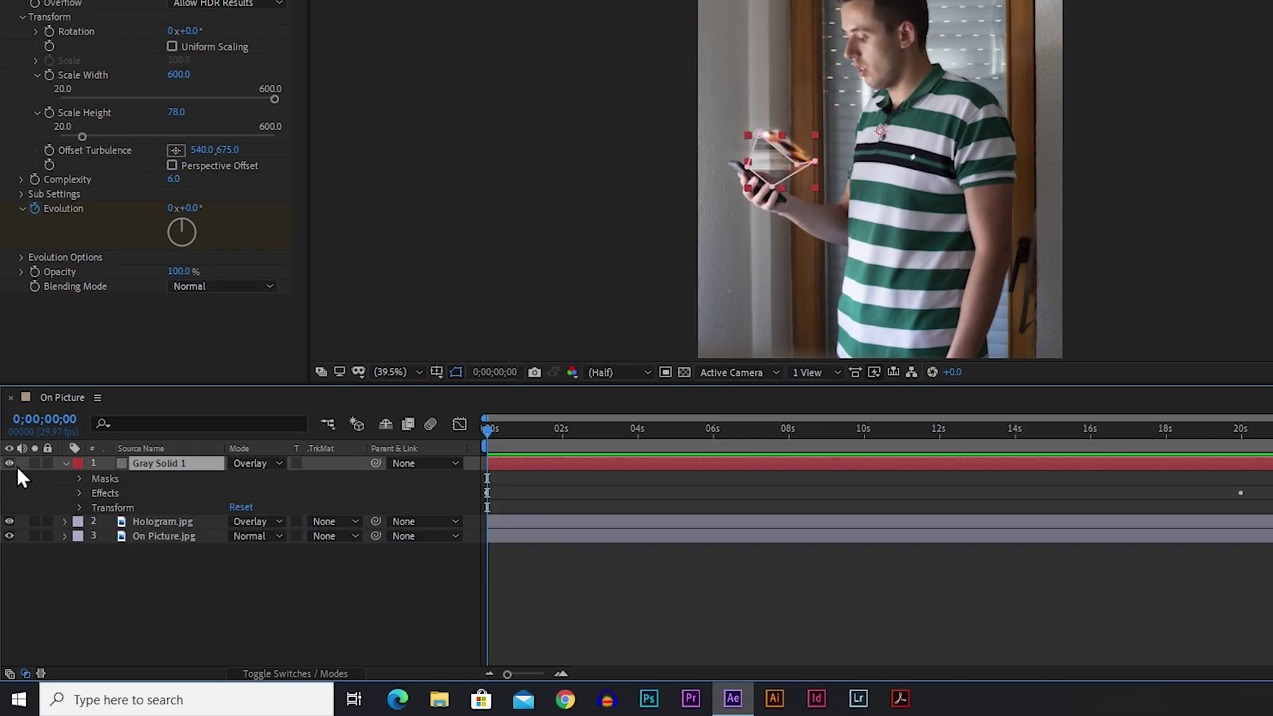
click(79, 479)
click(95, 493)
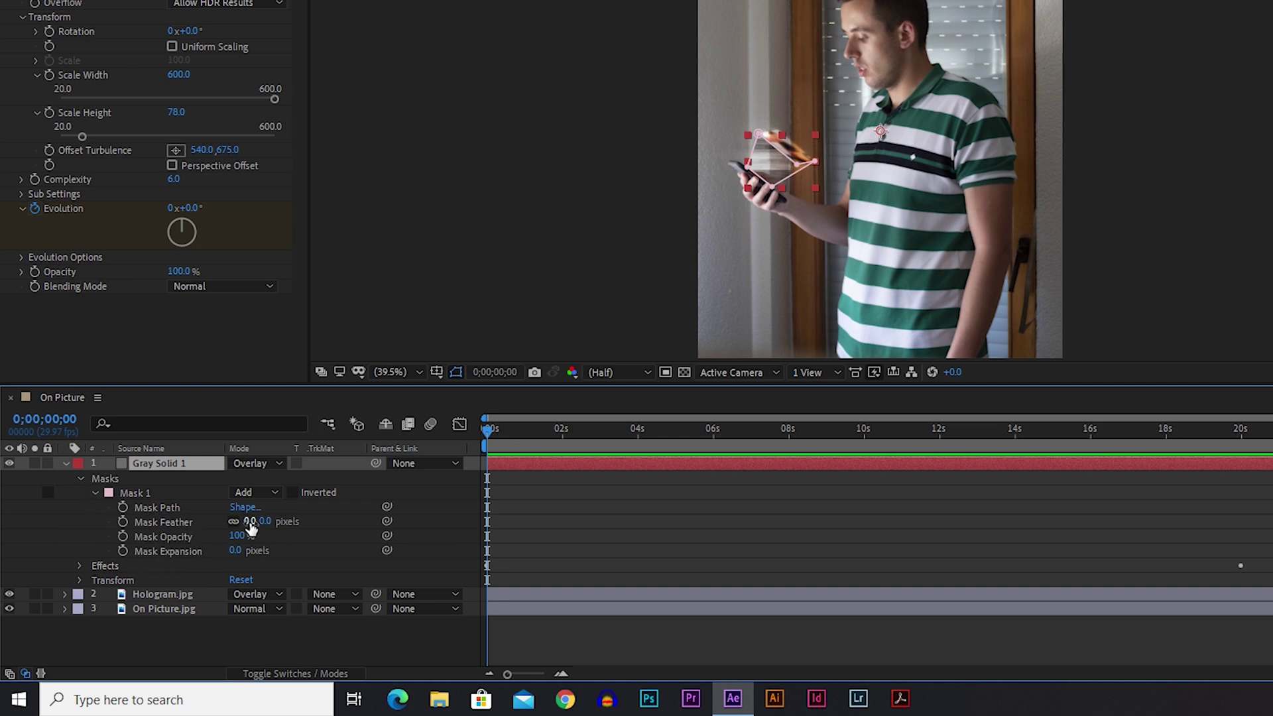
drag(250, 527, 292, 528)
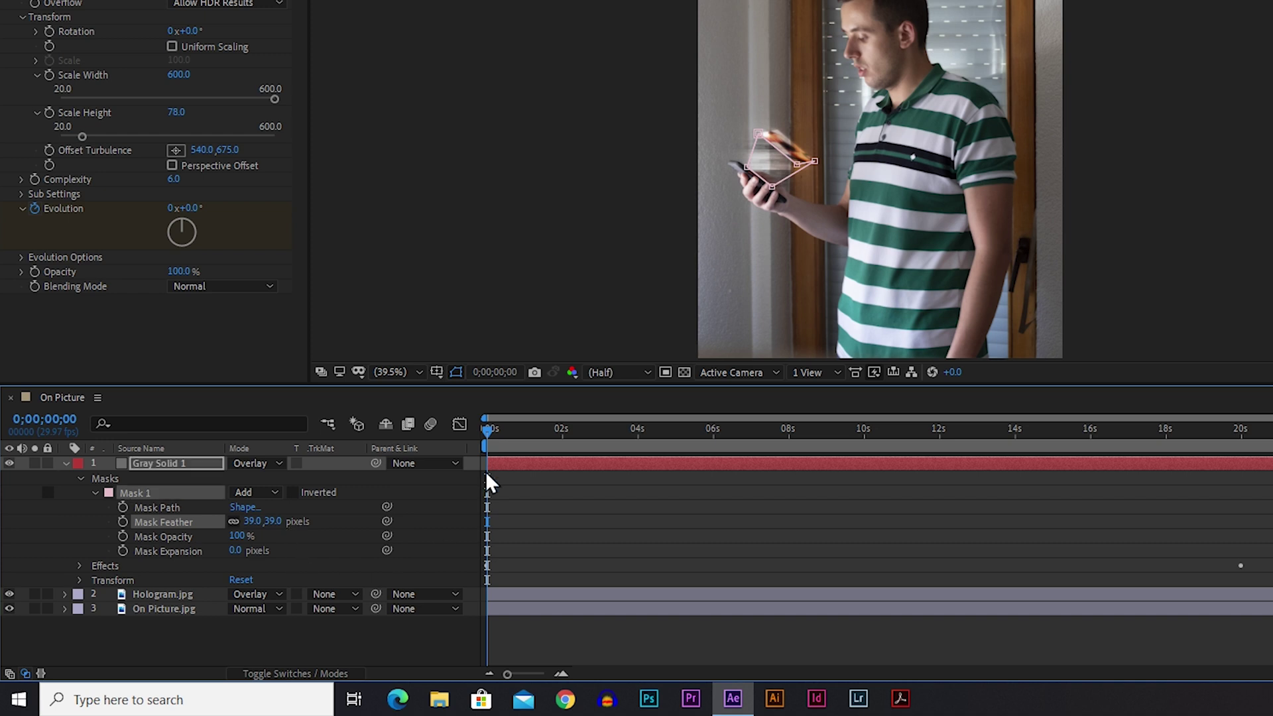
Preview the feathered beam from the start, then collapse Mask 1 and the Masks group
key(space)
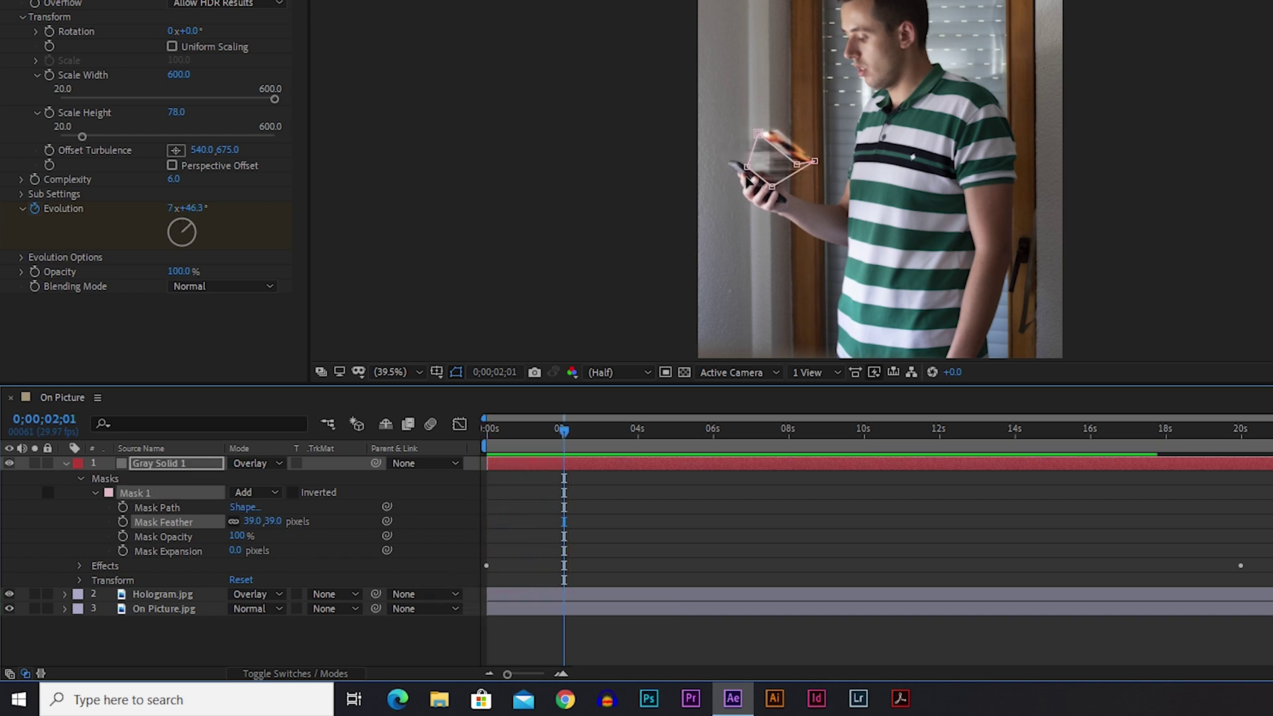
click(556, 433)
drag(554, 433, 475, 433)
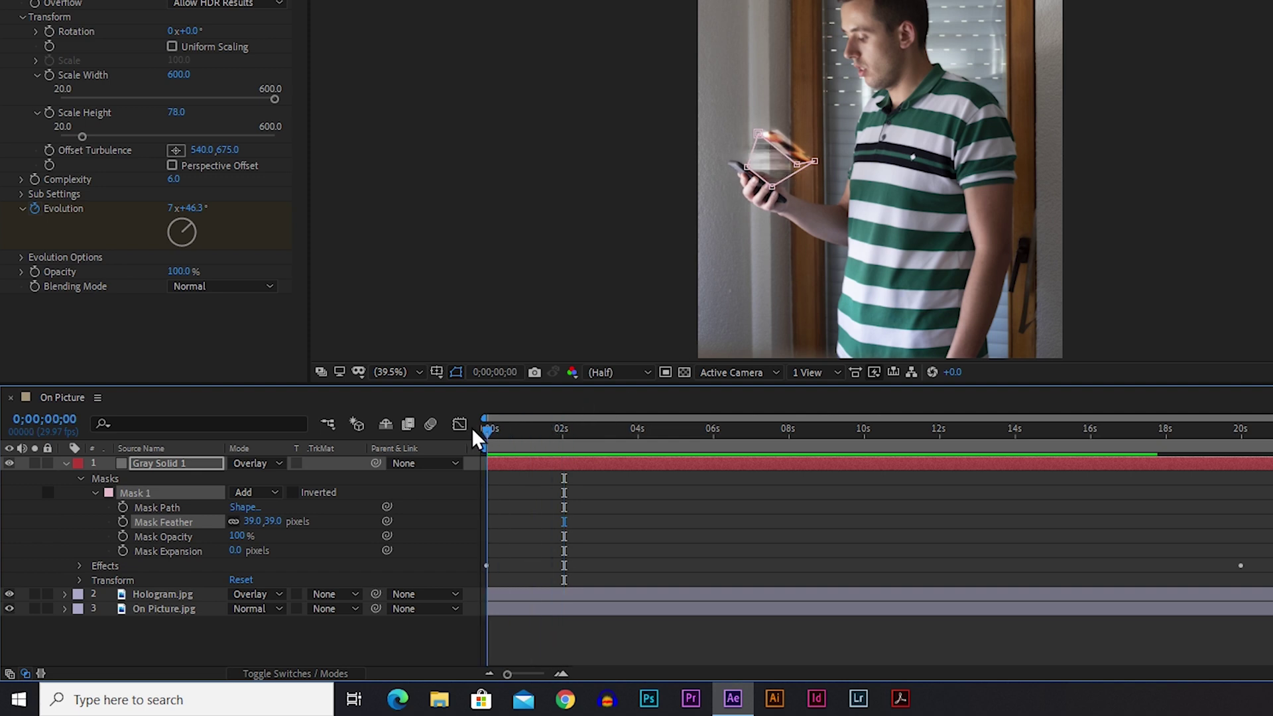
click(96, 493)
click(80, 478)
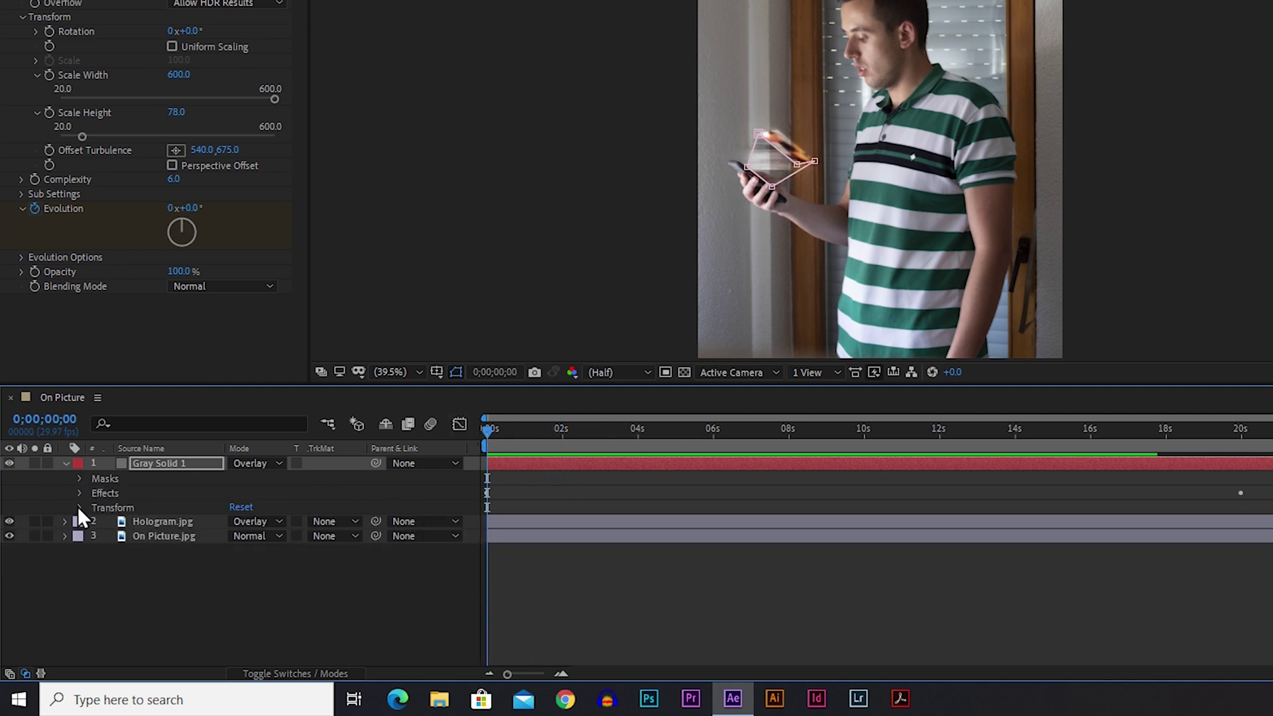
Set Gray Solid 1's Opacity to 50% and preview the half-transparent beam
click(79, 507)
drag(237, 579, 215, 580)
click(239, 580)
text(50)
key(Return)
click(424, 635)
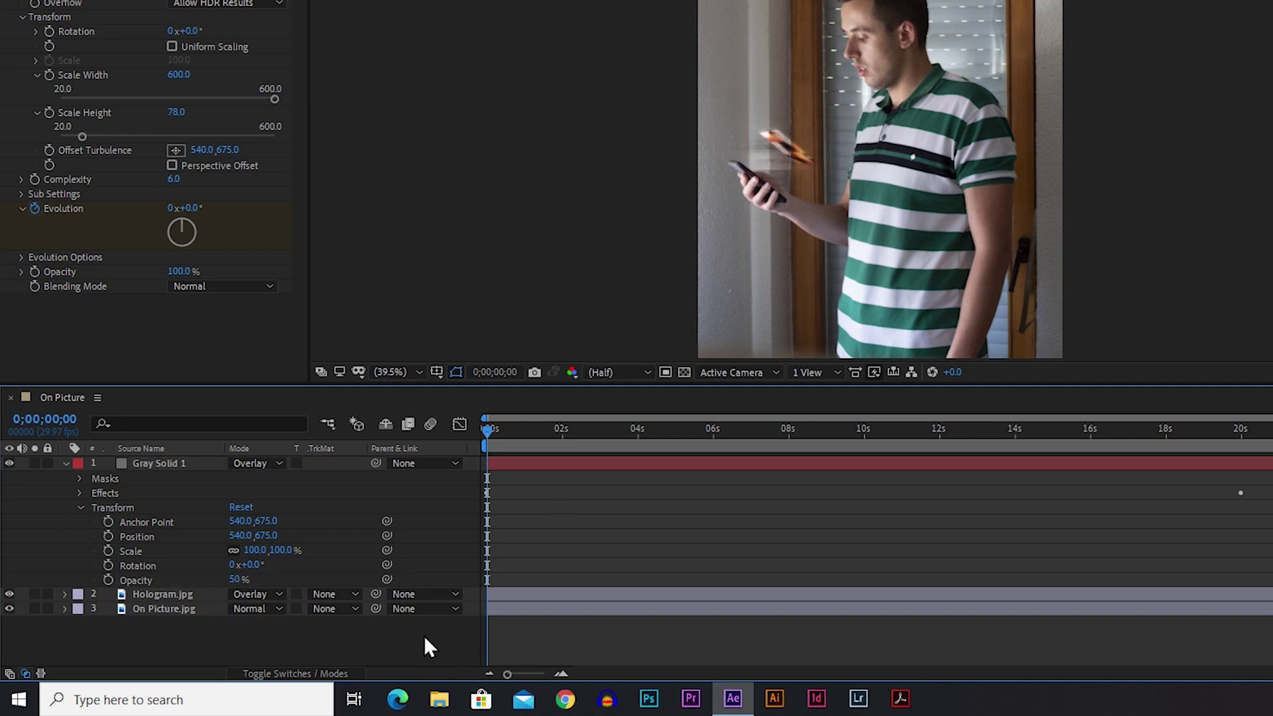
key(space)
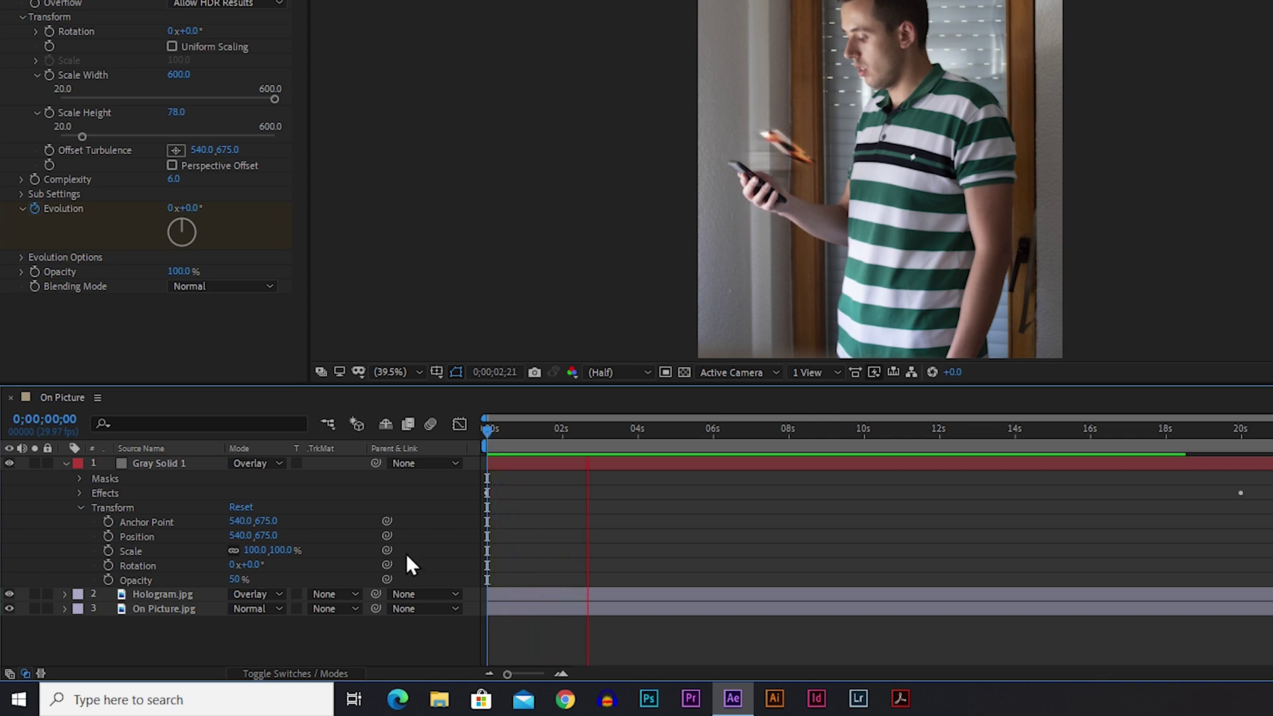
key(space)
Raise the beam's Opacity to 60% and preview the result from the start
click(234, 578)
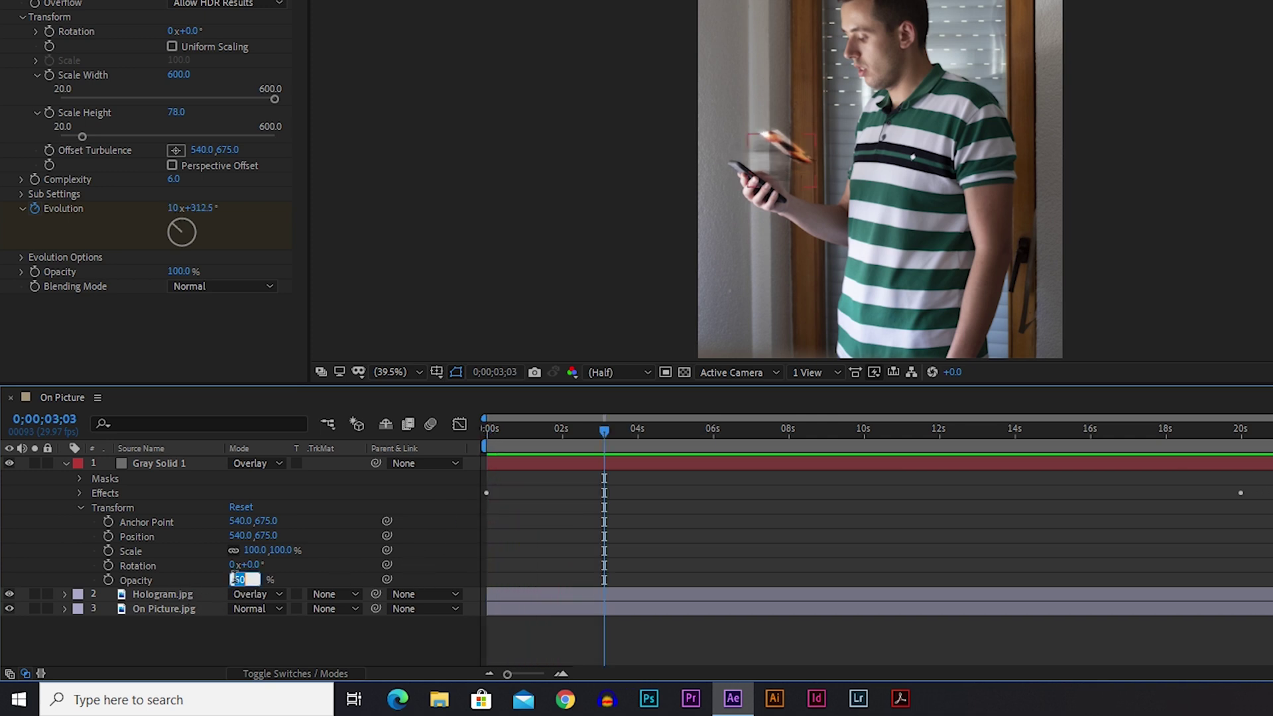
text(60)
key(Return)
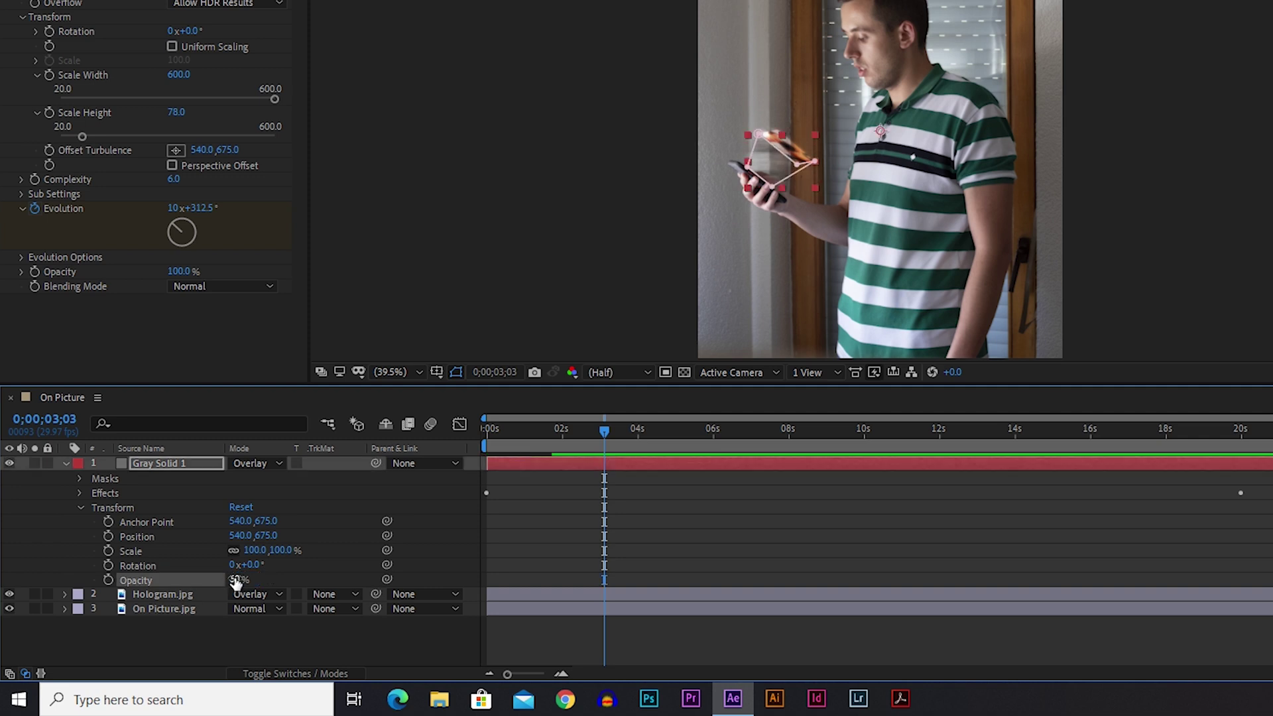
click(303, 640)
drag(602, 432, 453, 436)
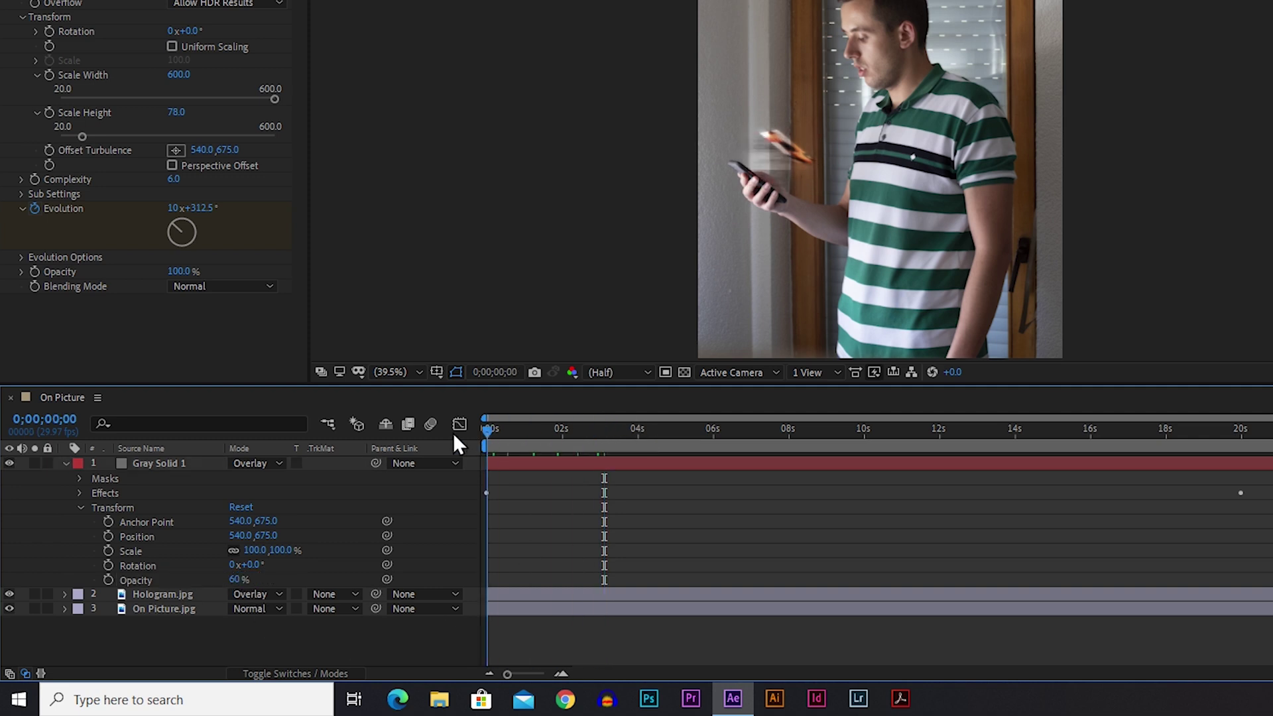
key(space)
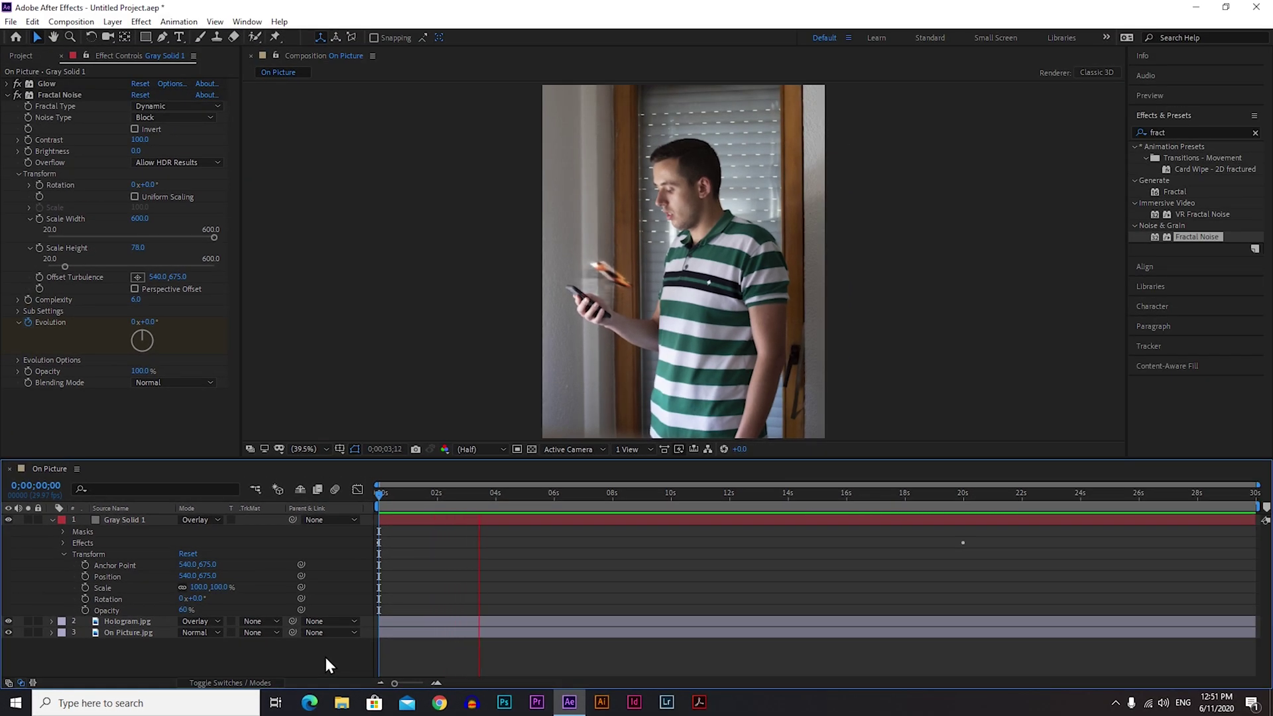
key(space)
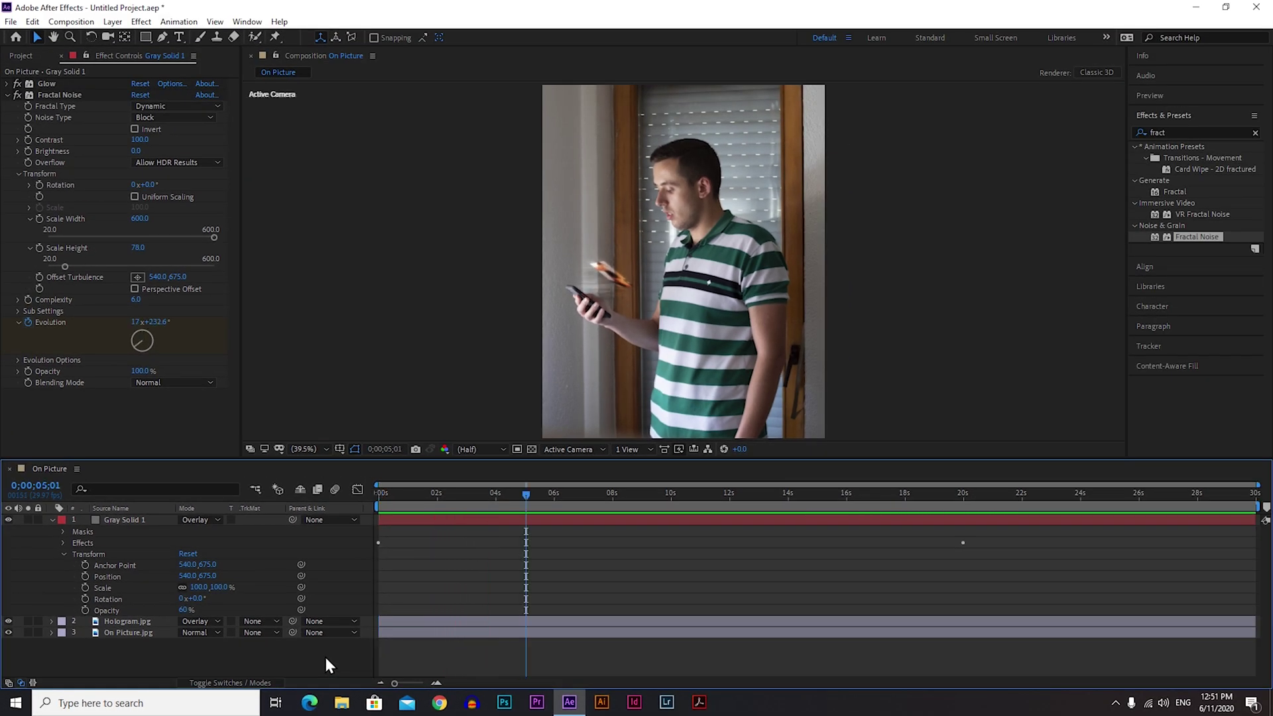